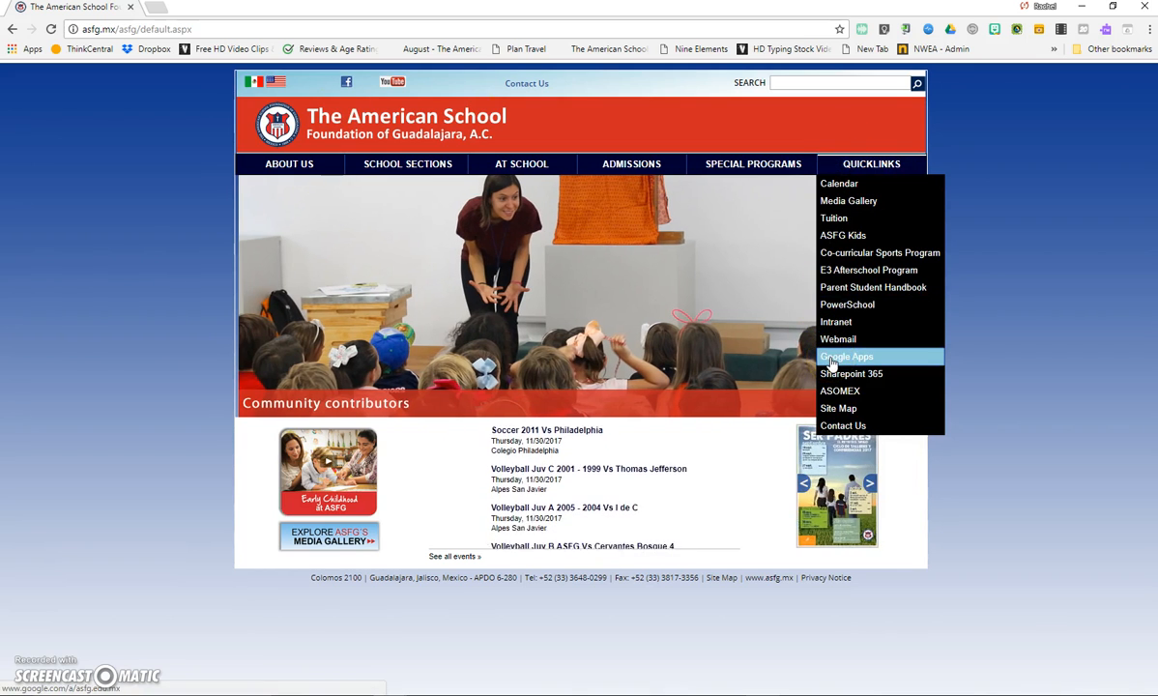
- Open the school's Google Apps sign-in from its quick links, choose another account, and submit the full school e-mail address
{"action": "left_click", "coordinate": [832, 359]}
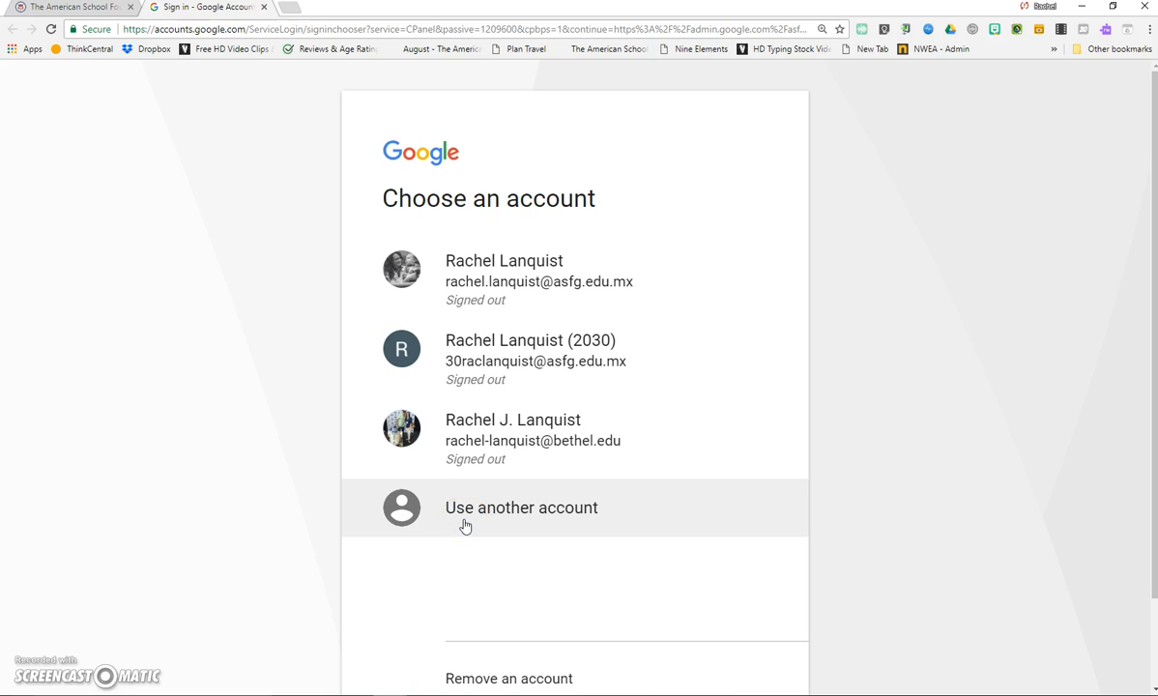
{"action": "left_click", "coordinate": [447, 509]}
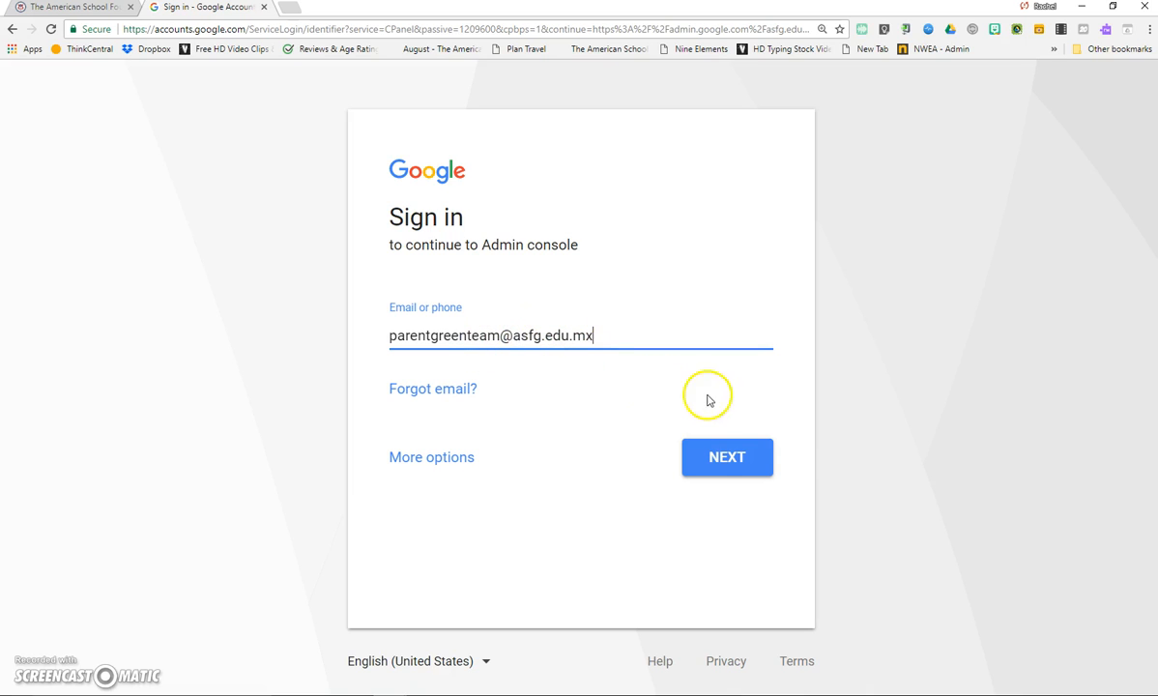
{"action": "left_click_drag", "start_coordinate": [499, 337], "coordinate": [640, 330]}
{"action": "key", "text": "ctrl+c"}
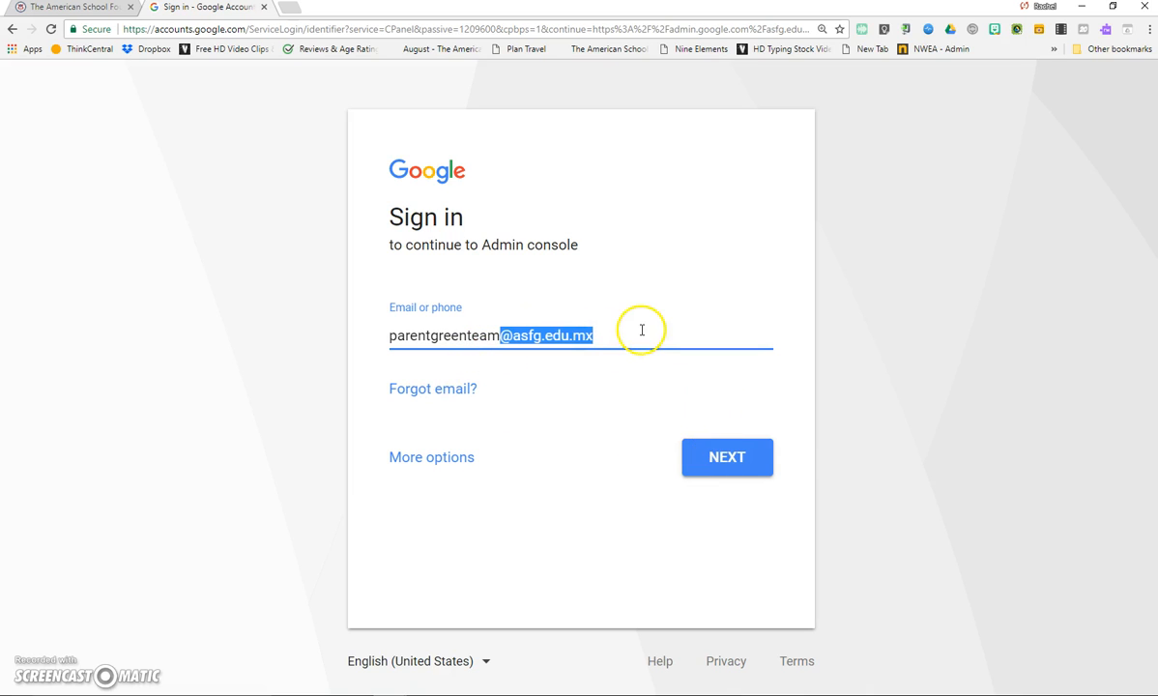
{"action": "key", "text": "BackSpace"}
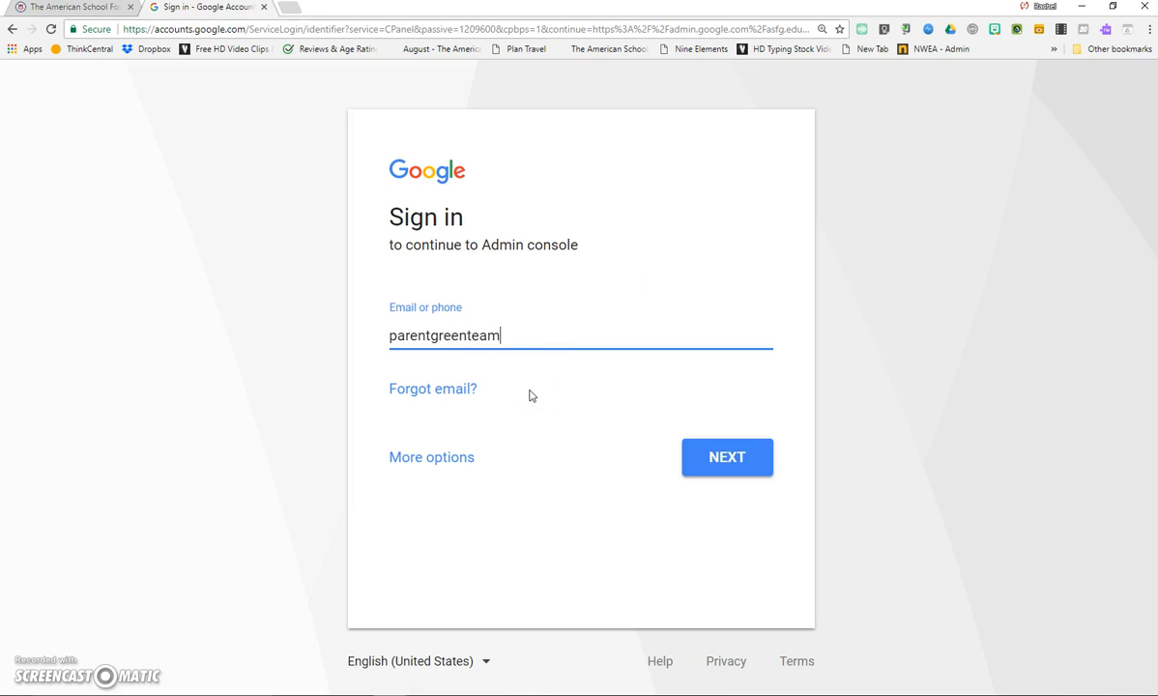
{"action": "key", "text": "ctrl+v"}
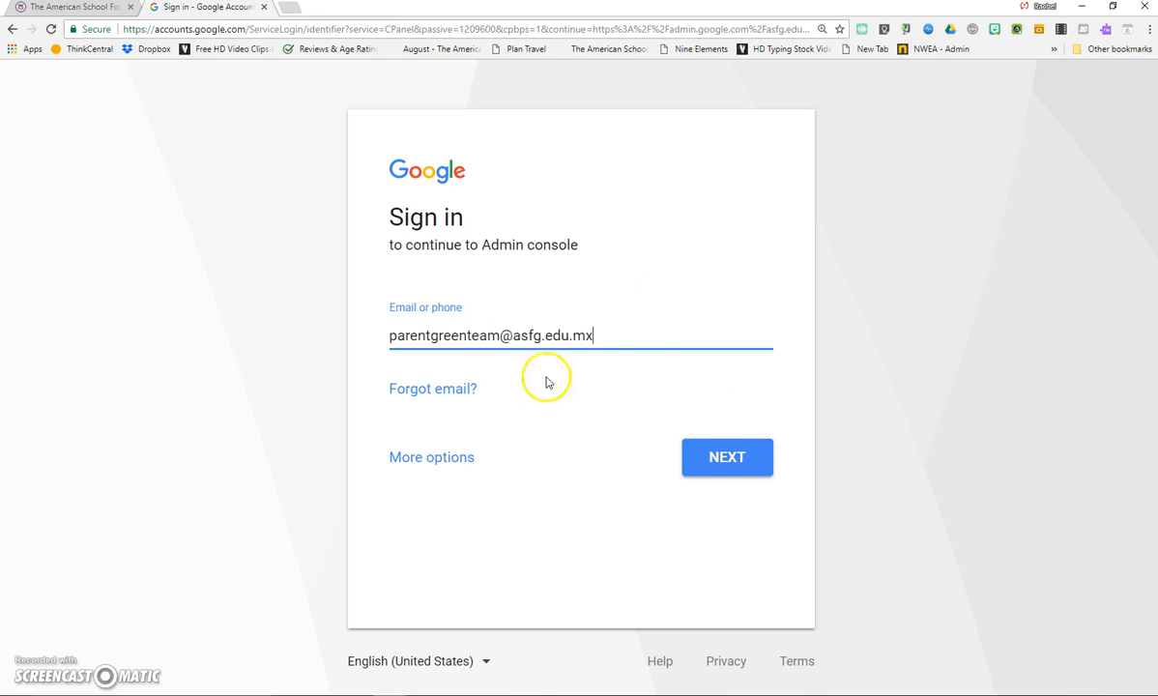
{"action": "left_click", "coordinate": [701, 469]}
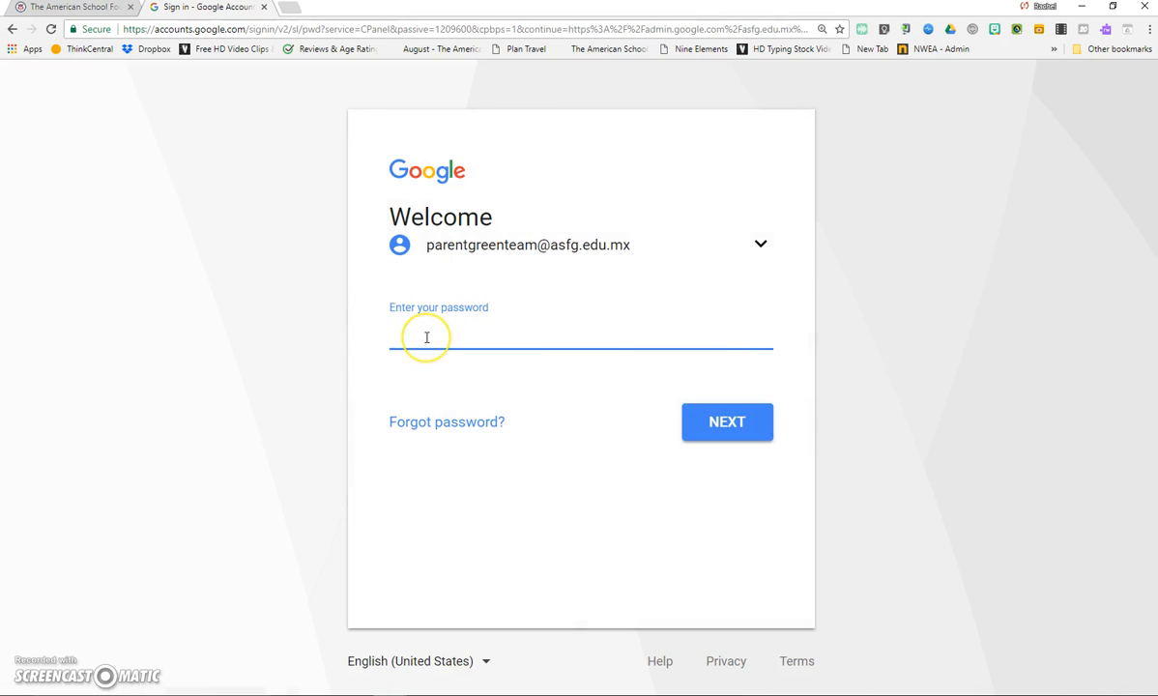
- Sign in with the account password and dismiss the account recovery prompt without updating it
{"action": "type", "text": "•"}
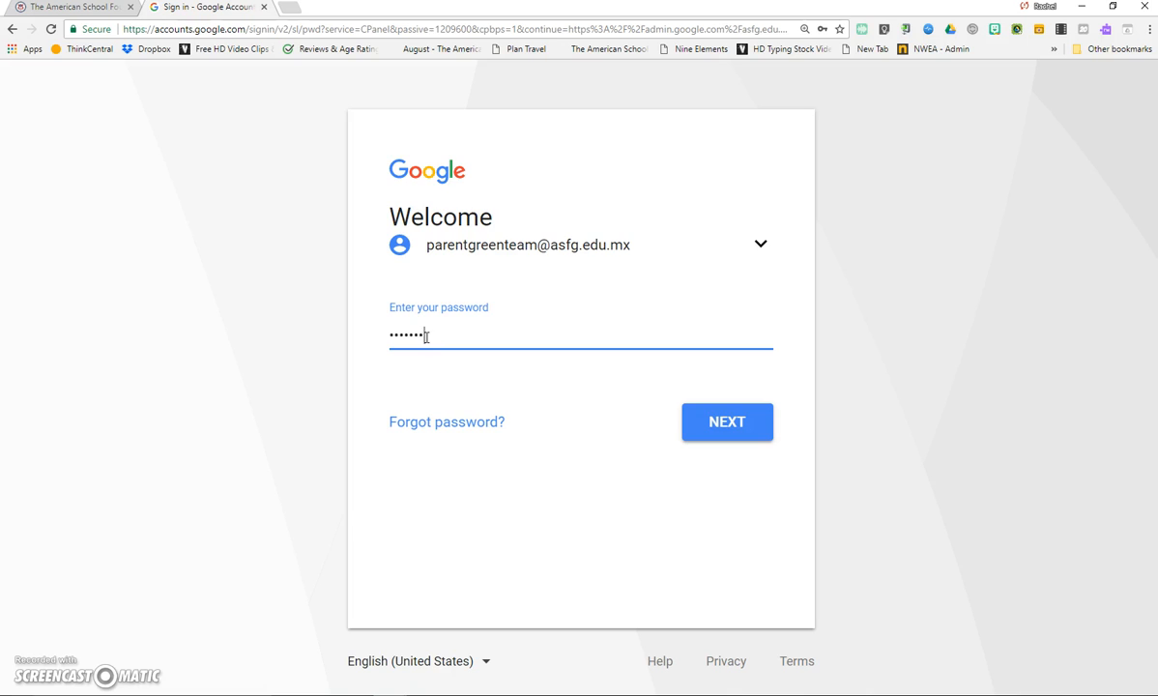
{"action": "key", "text": "Return"}
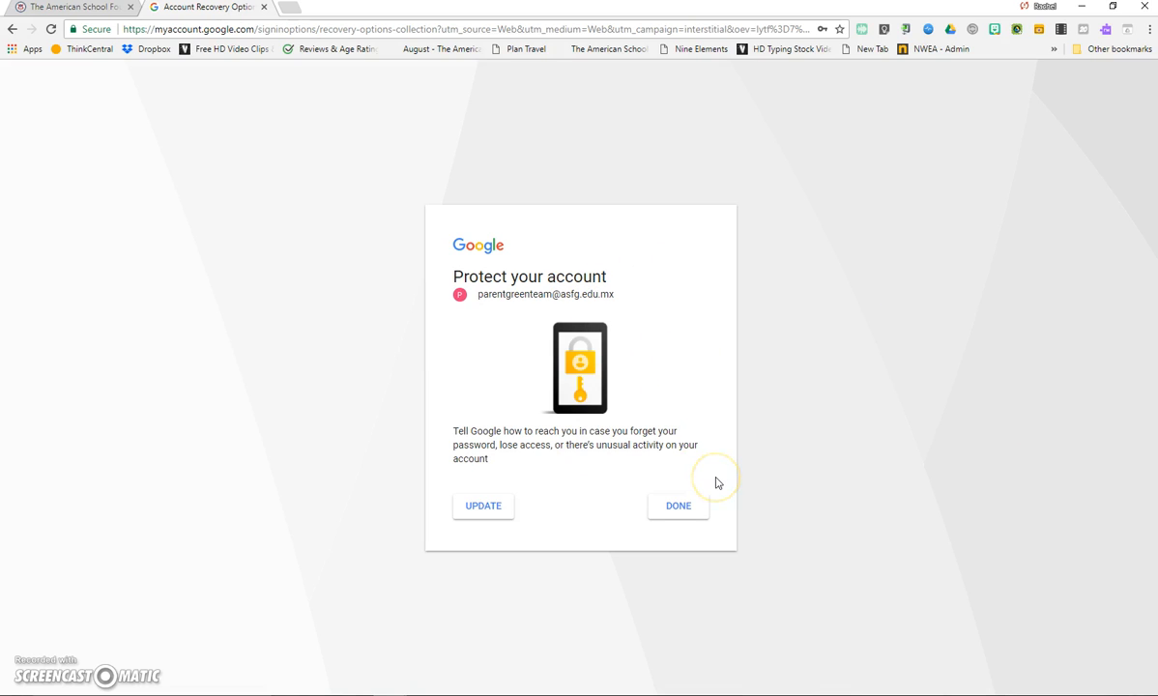
{"action": "left_click", "coordinate": [570, 557]}
{"action": "left_click", "coordinate": [679, 506]}
{"action": "left_click", "coordinate": [686, 510]}
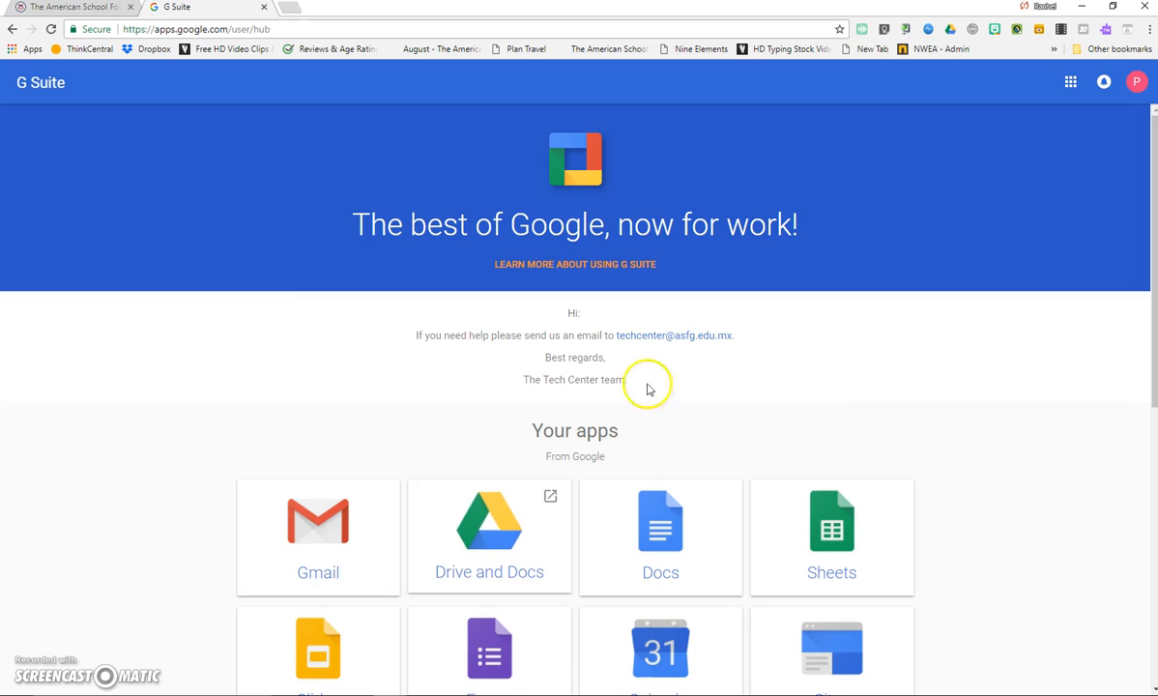
- Look over the available G Suite apps and open Google Drive
{"action": "scroll", "coordinate": [725, 419], "scroll_direction": "down", "scroll_amount": 2}
{"action": "scroll", "coordinate": [763, 396], "scroll_direction": "up", "scroll_amount": 3}
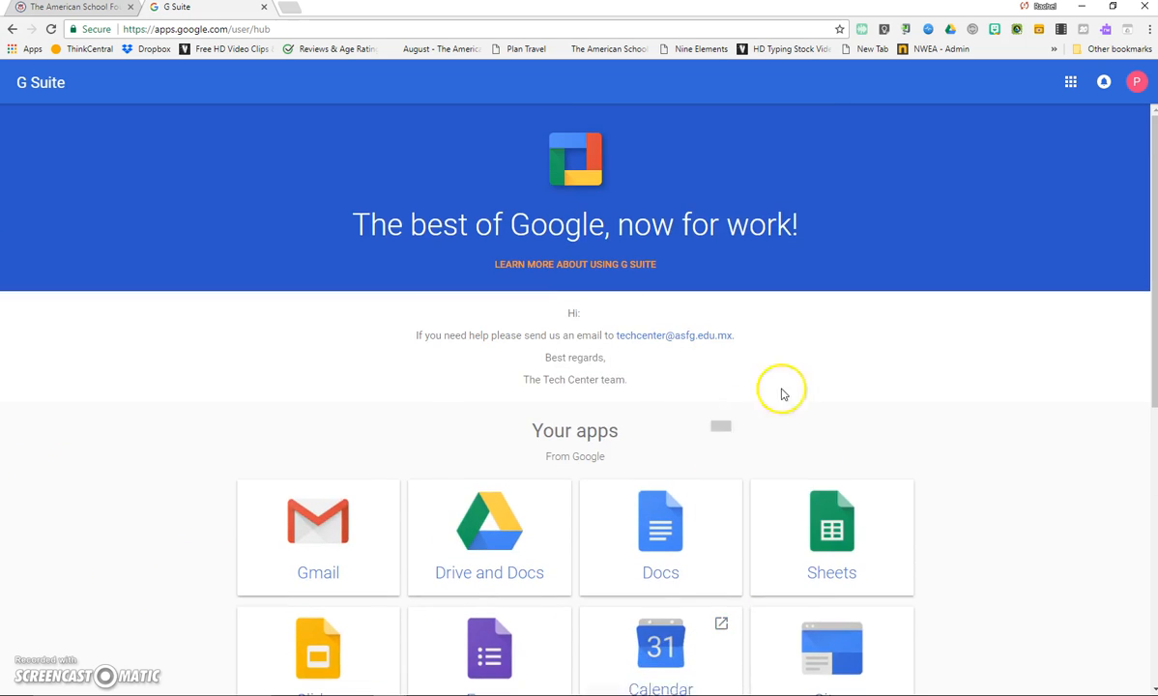
{"action": "scroll", "coordinate": [744, 348], "scroll_direction": "down", "scroll_amount": 2}
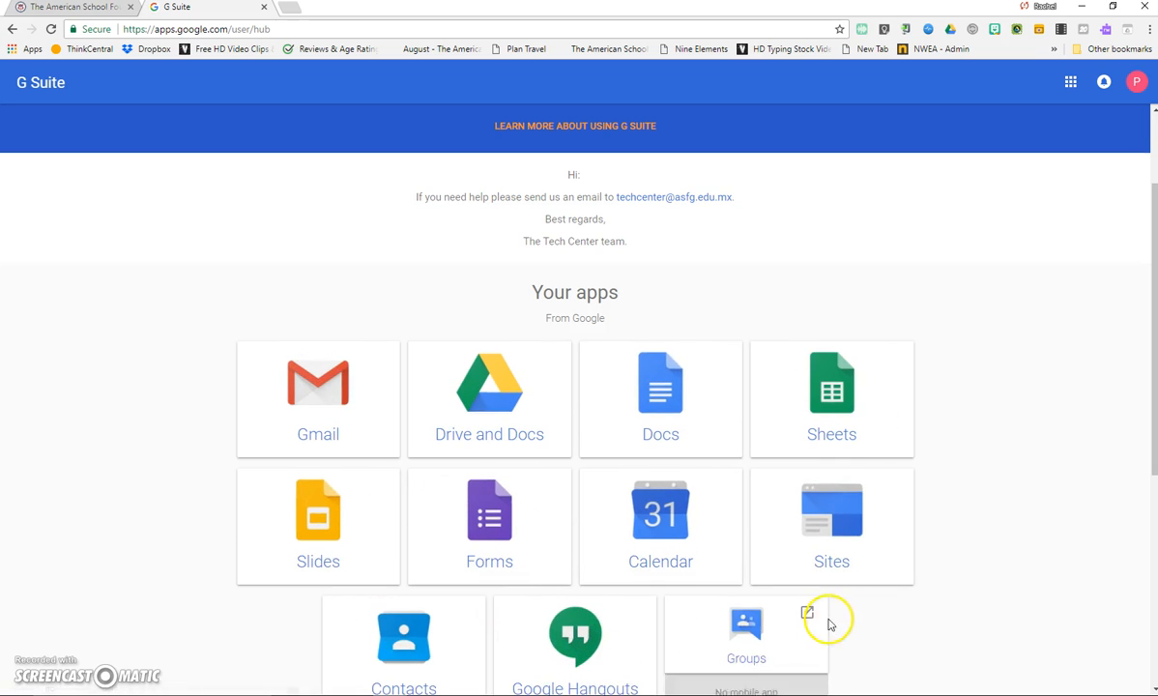
{"action": "scroll", "coordinate": [850, 224], "scroll_direction": "up", "scroll_amount": 2}
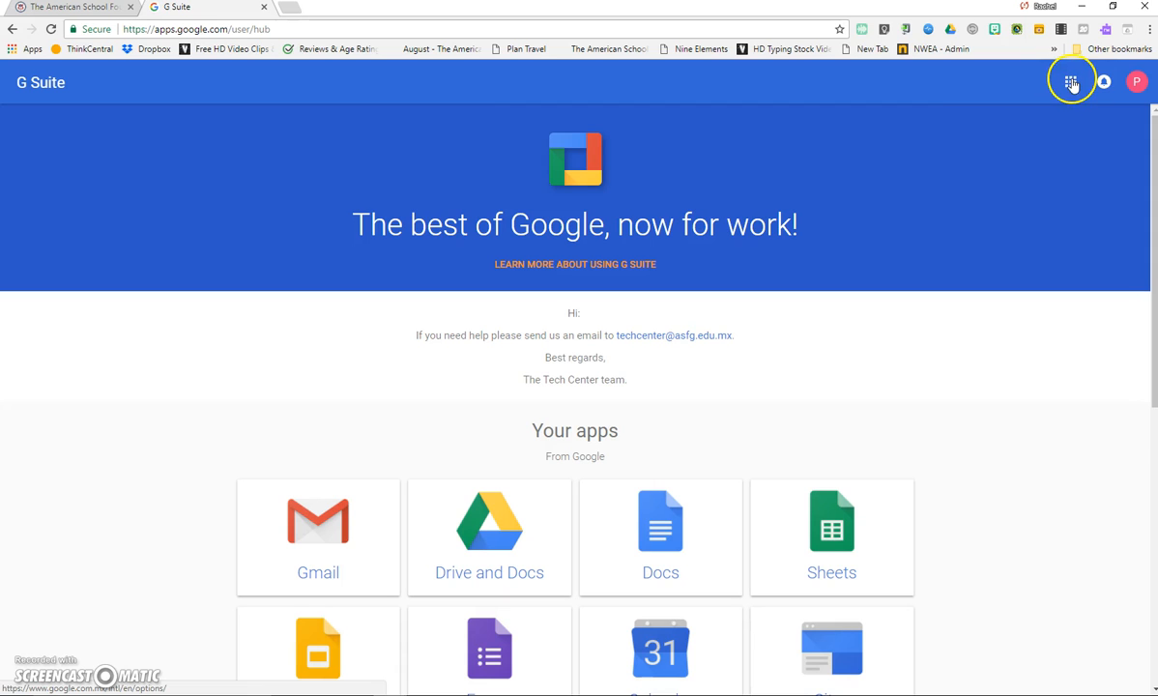
{"action": "left_click", "coordinate": [1072, 87]}
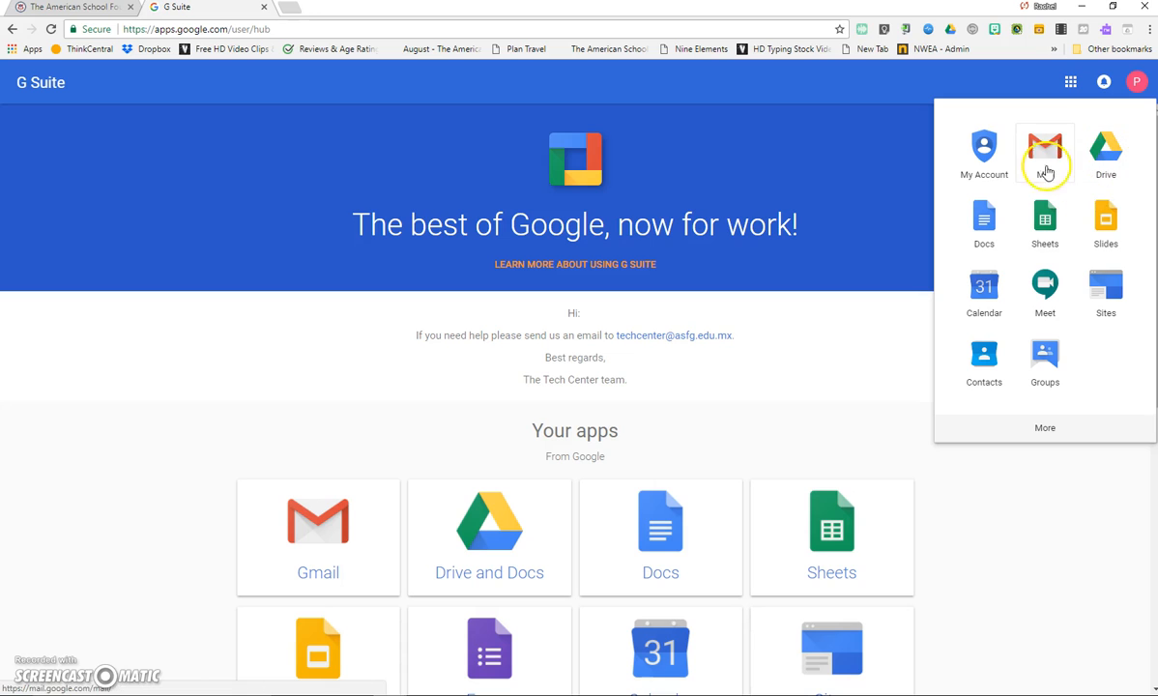
{"action": "left_click", "coordinate": [1105, 151]}
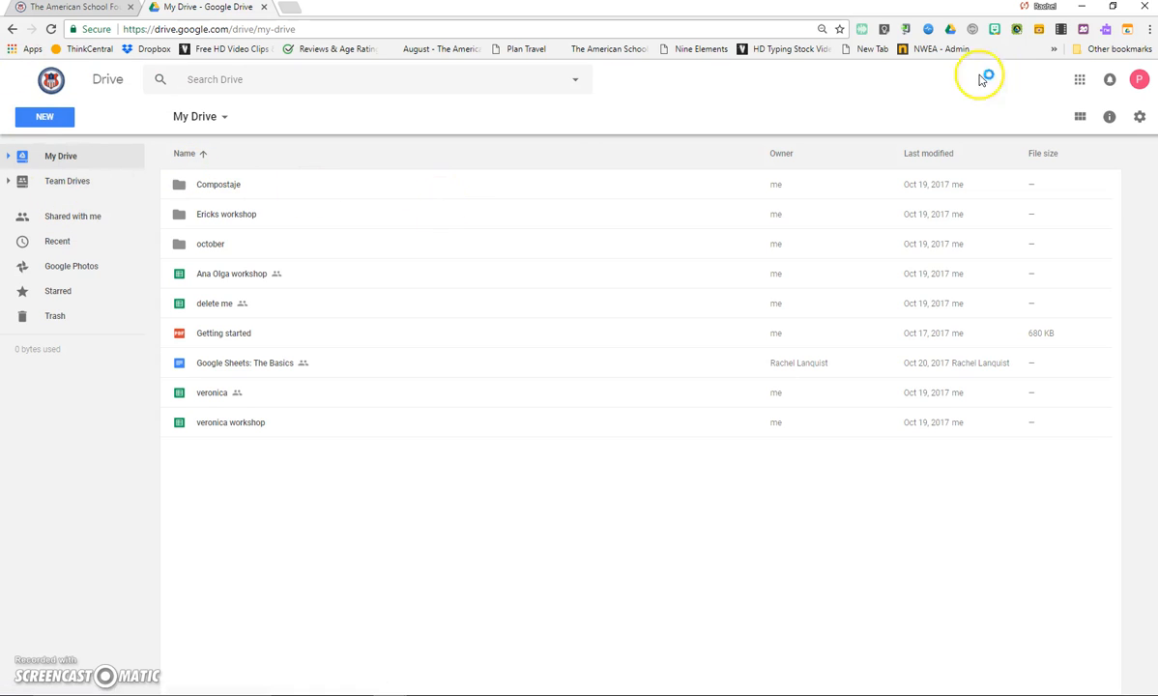
- View the Google Docs home page and the list of Google apps, ending back in My Drive
{"action": "left_click", "coordinate": [1079, 79]}
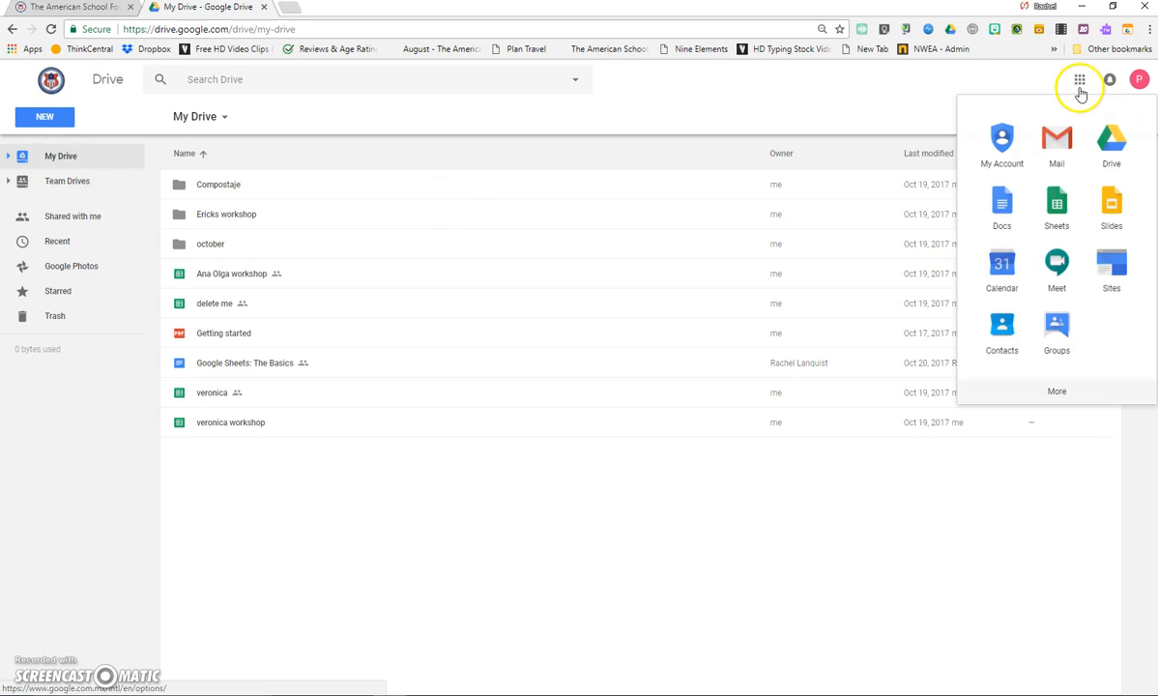
{"action": "left_click", "coordinate": [995, 219]}
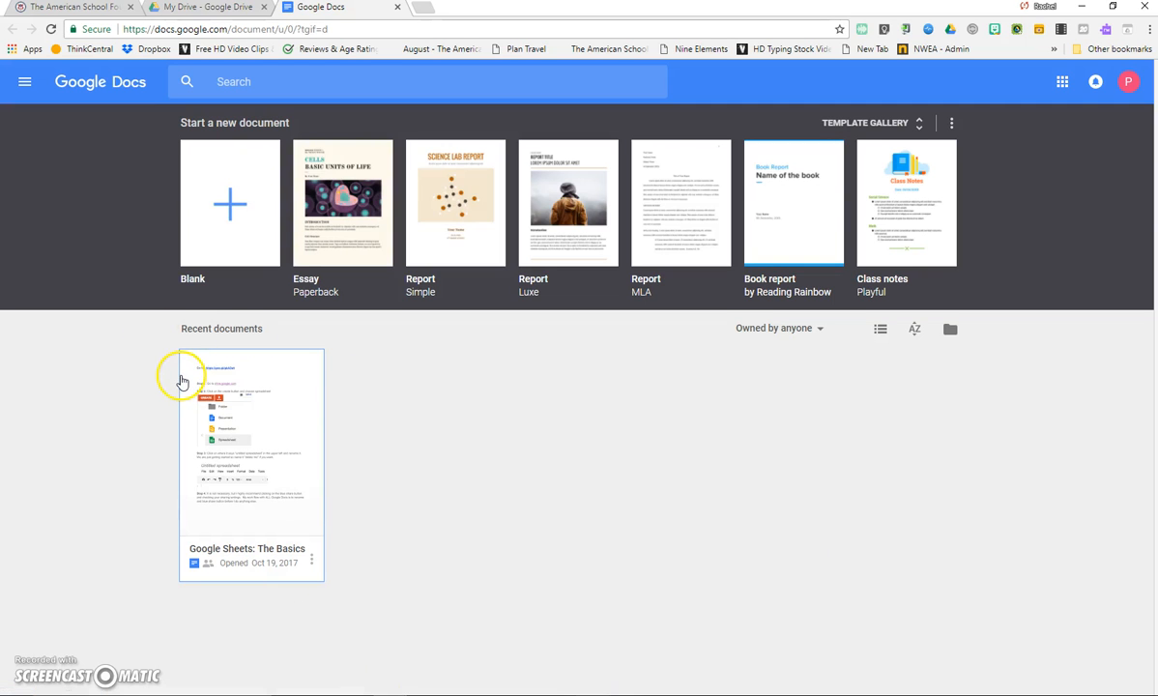
{"action": "left_click", "coordinate": [397, 7]}
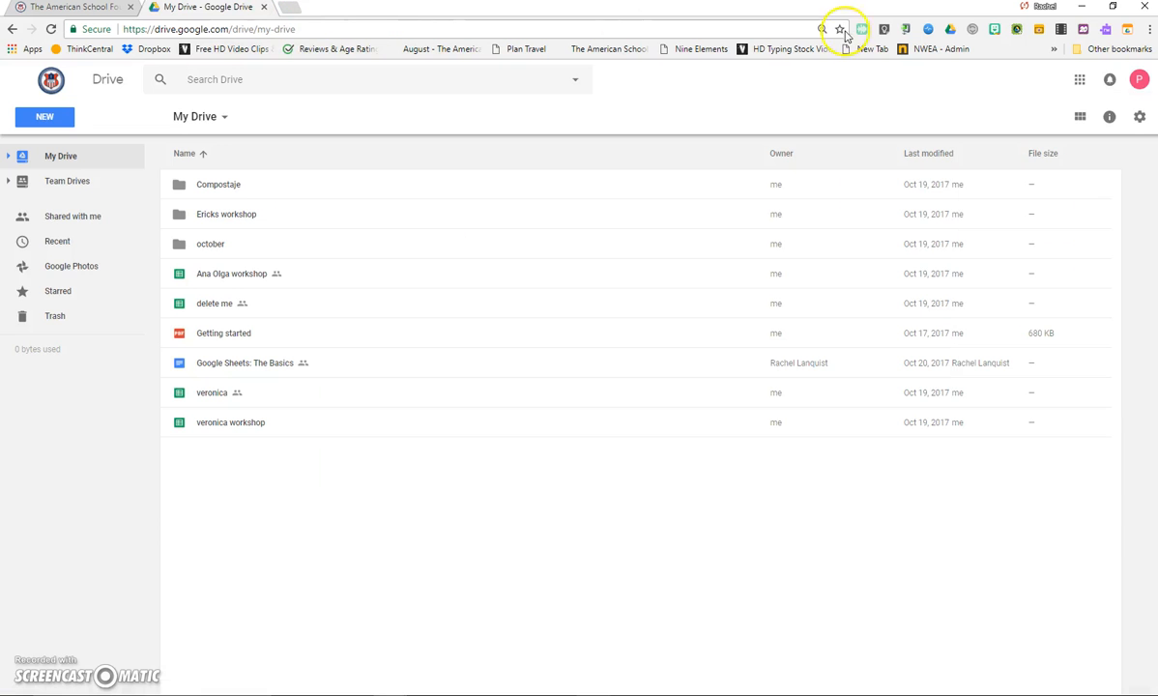
{"action": "left_click", "coordinate": [1079, 80]}
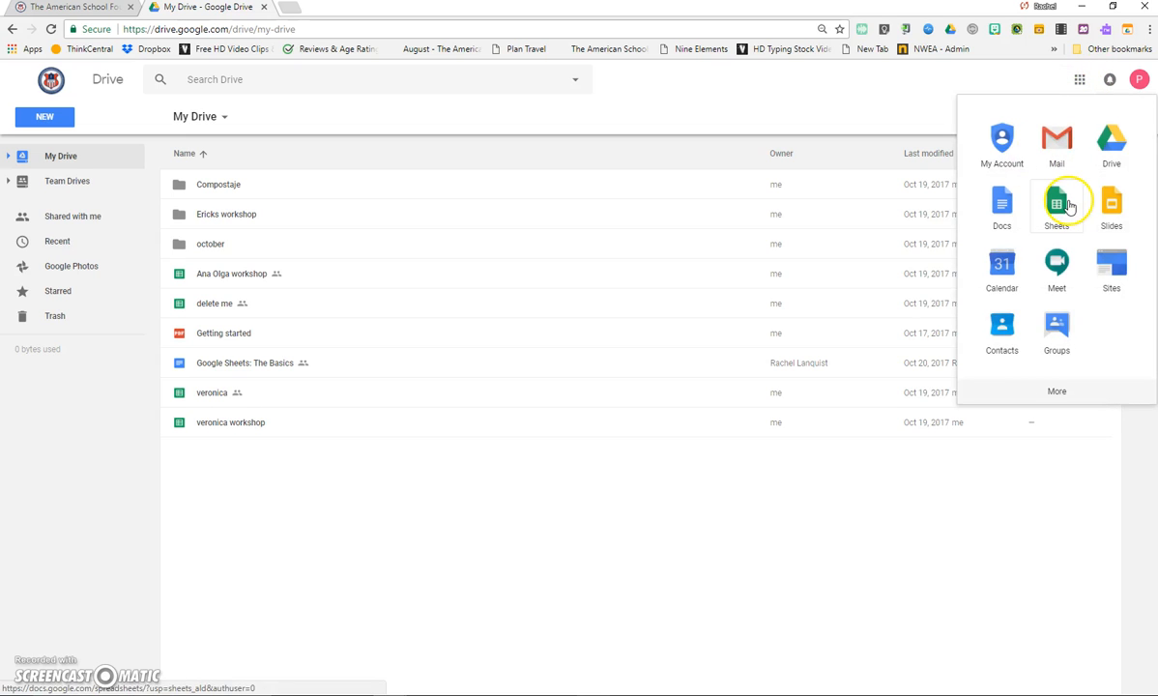
{"action": "left_click", "coordinate": [432, 596]}
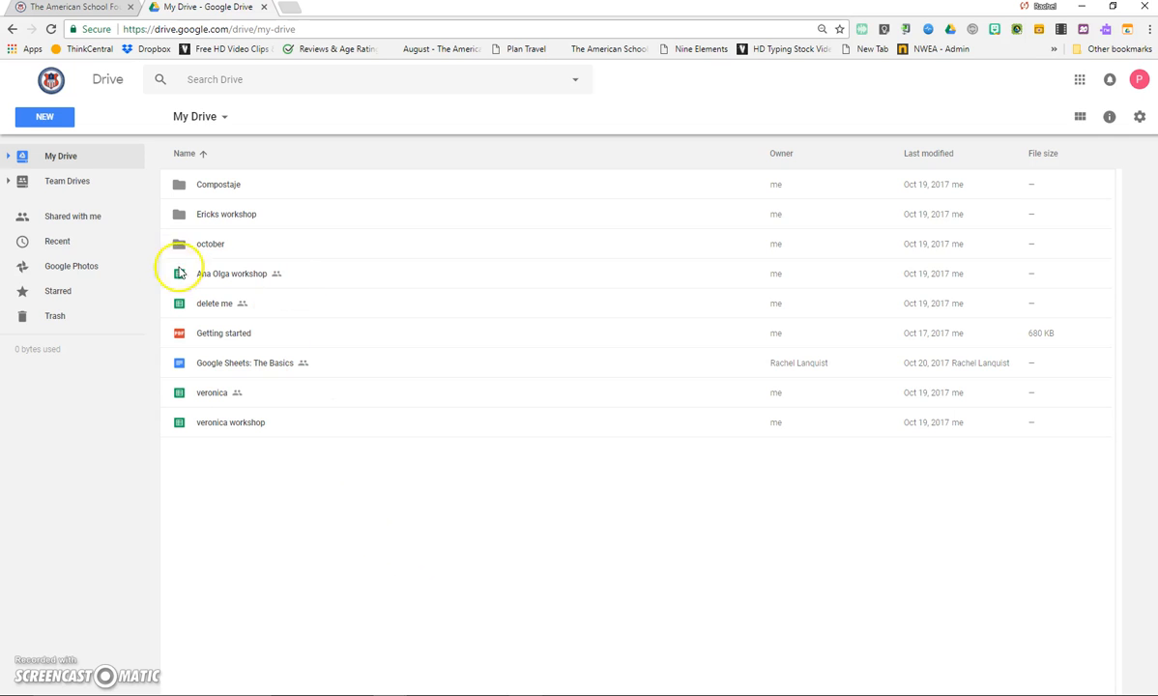
- Make a copy of the shared document "Google Sheets: The Basics" and check for it in My Drive
{"action": "left_click", "coordinate": [96, 226]}
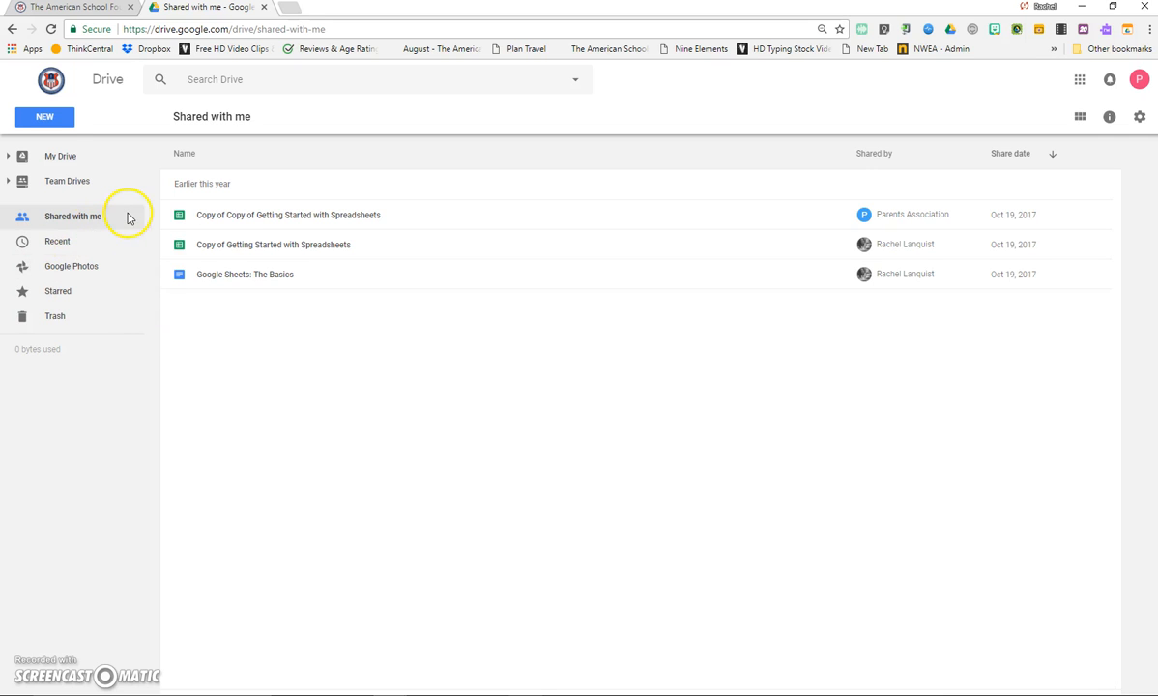
{"action": "right_click", "coordinate": [217, 275]}
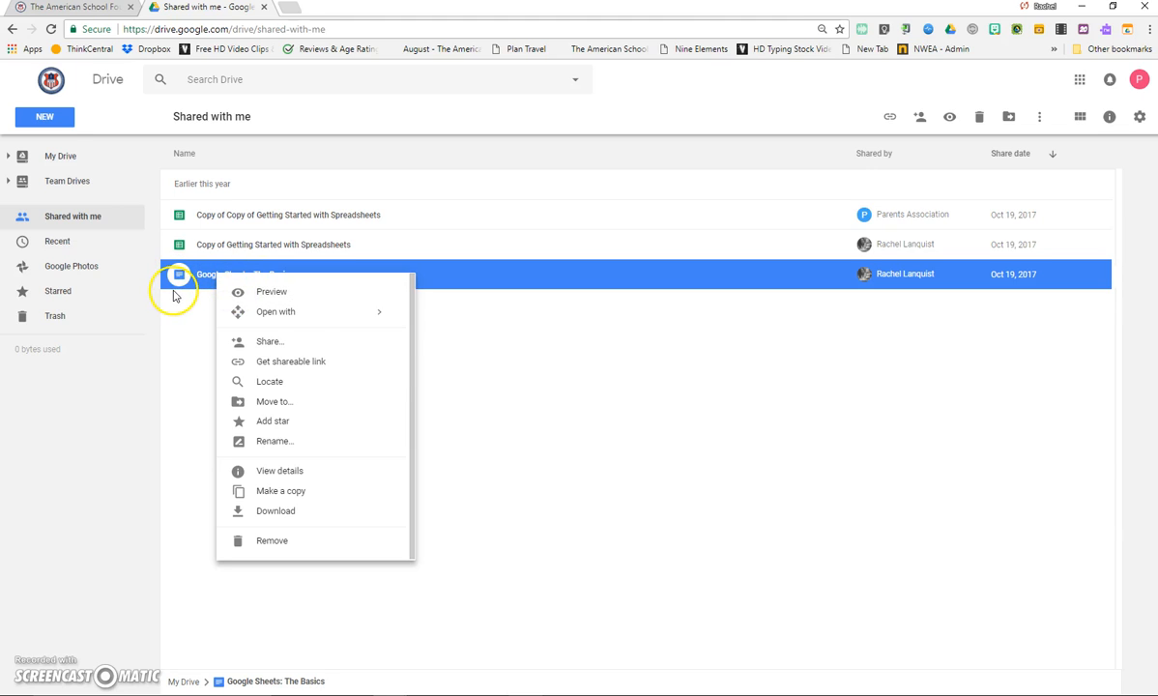
{"action": "mouse_move", "coordinate": [314, 311]}
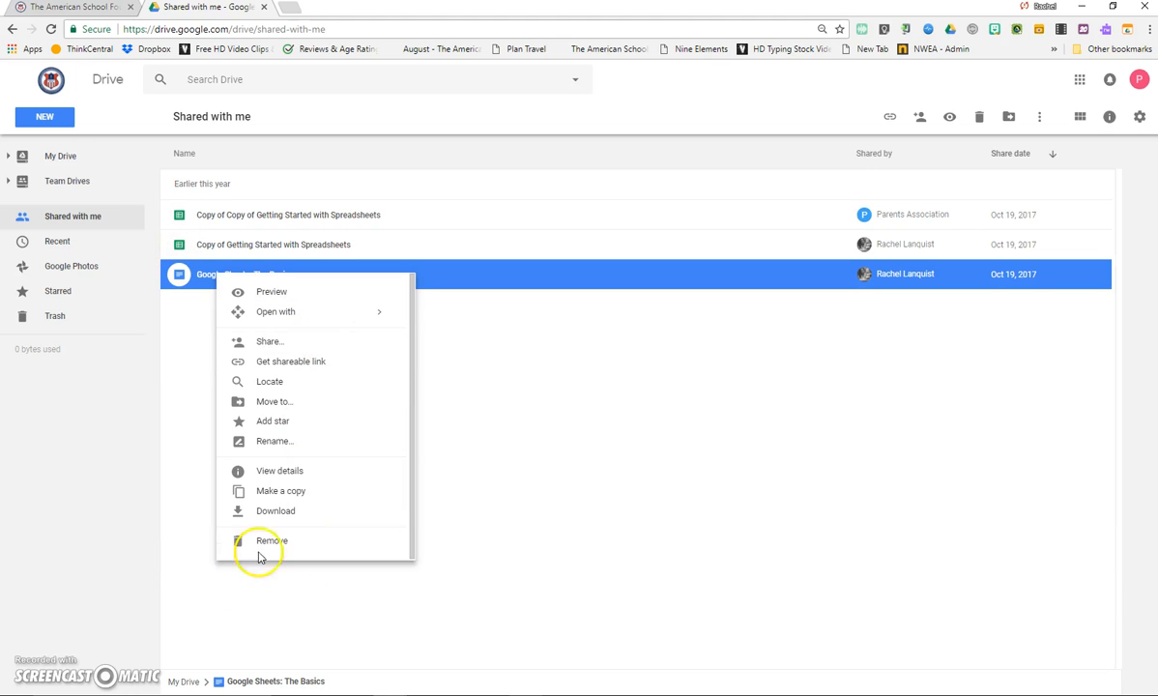
{"action": "left_click", "coordinate": [321, 492]}
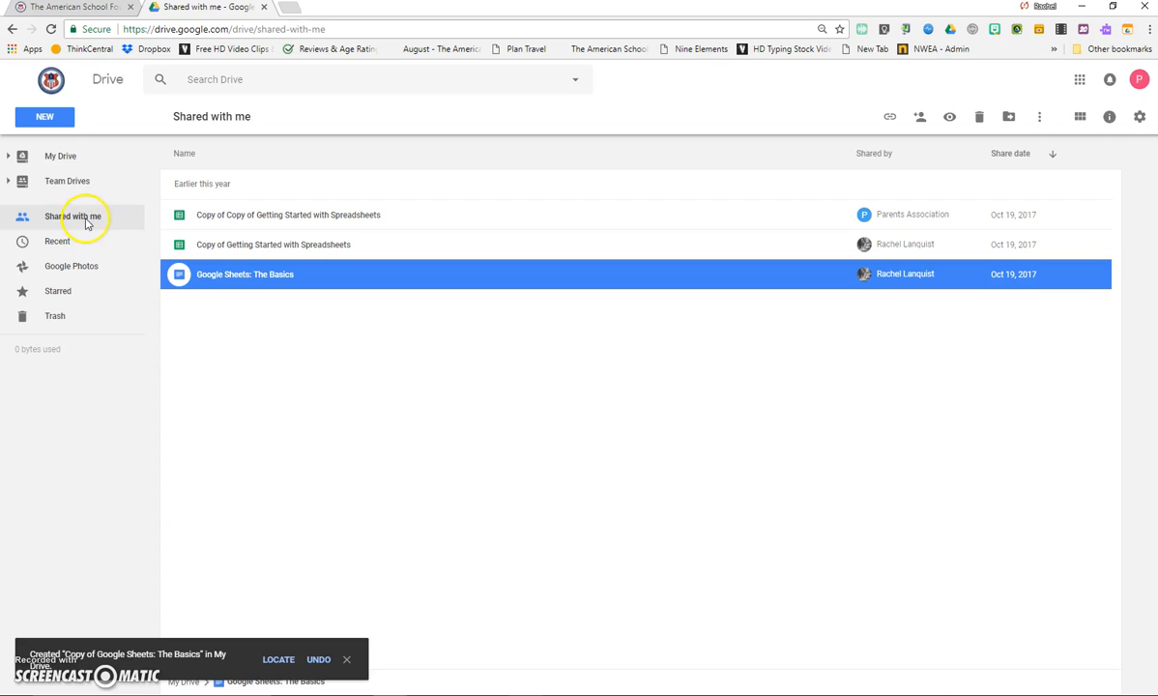
{"action": "left_click", "coordinate": [54, 156]}
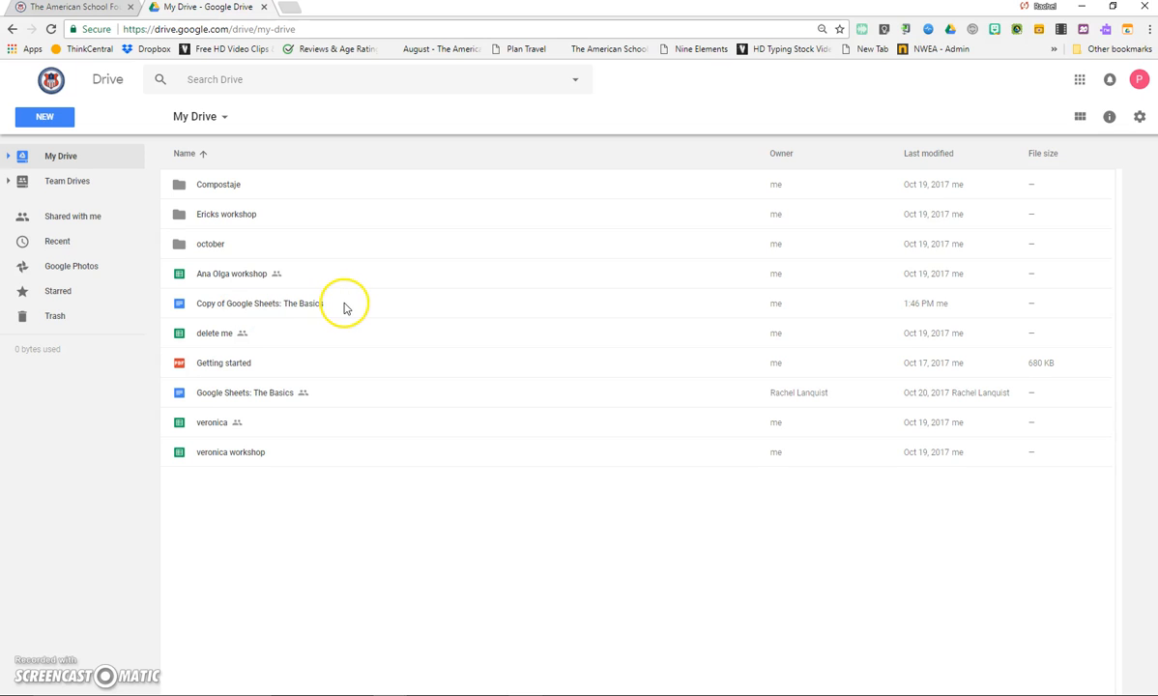
- Remove "Google Sheets: The Basics" from the files shared with this account
{"action": "left_click", "coordinate": [72, 221]}
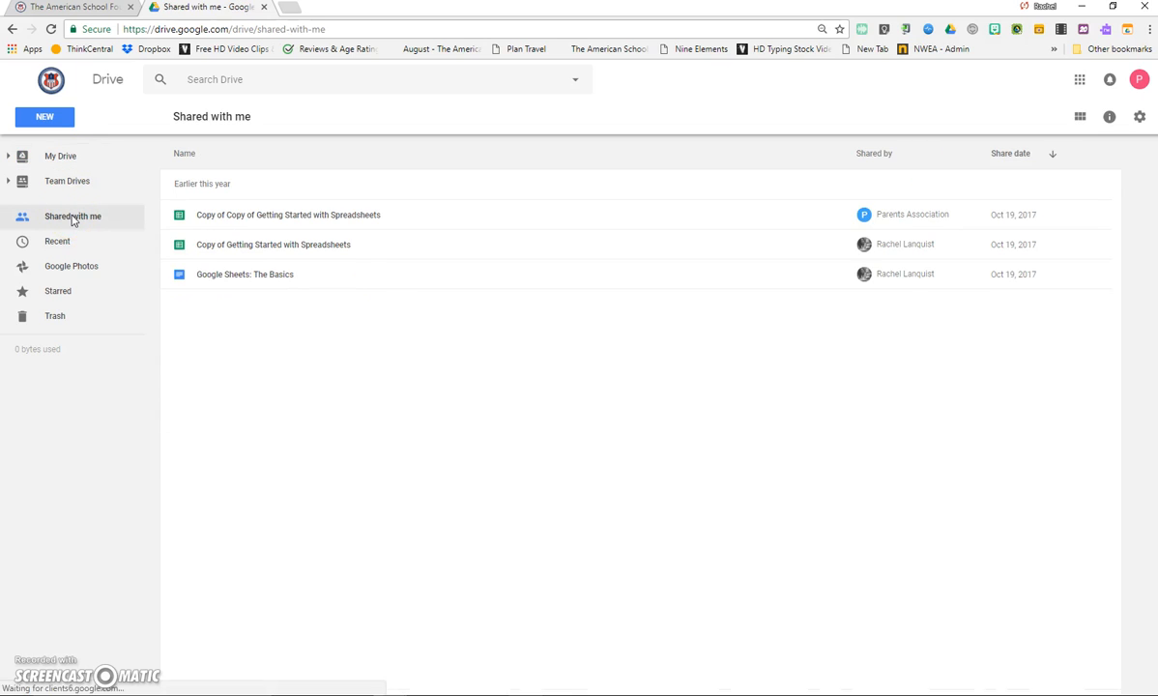
{"action": "right_click", "coordinate": [246, 280]}
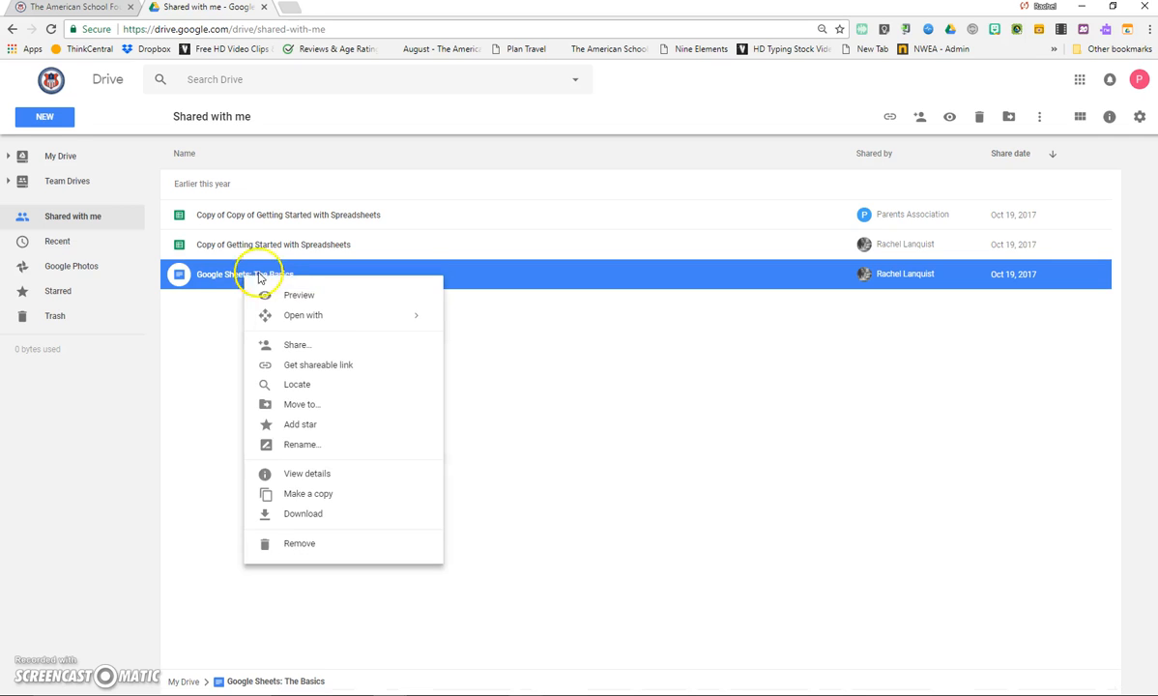
{"action": "left_click", "coordinate": [300, 545]}
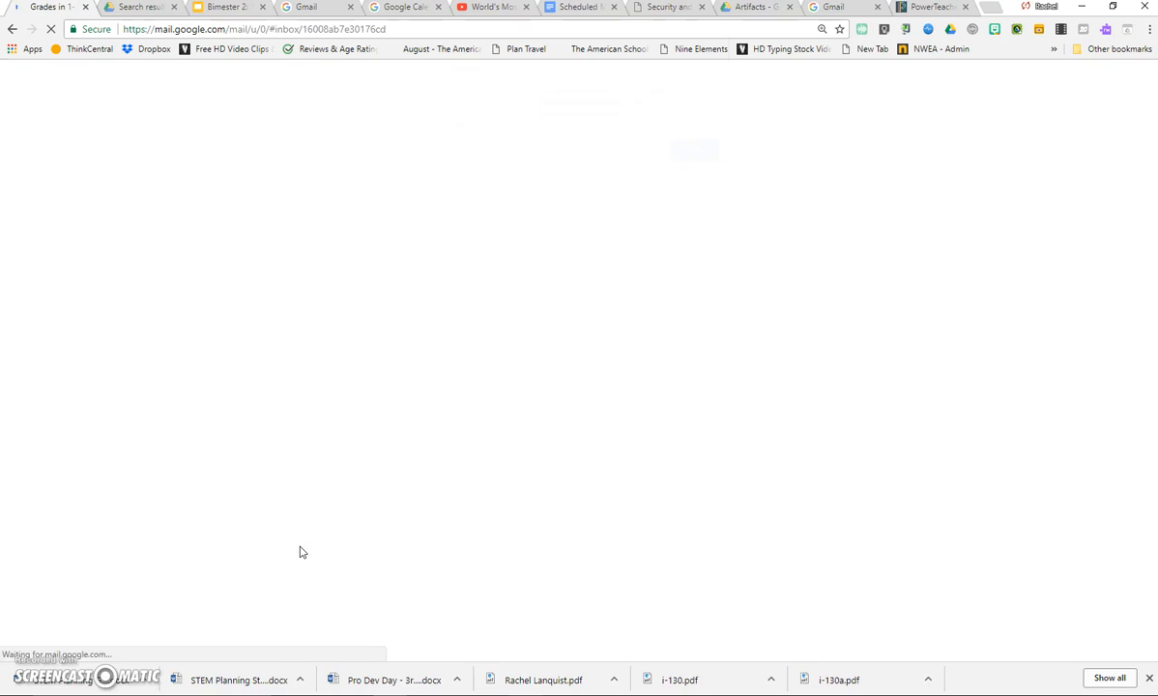
{"action": "left_click", "coordinate": [434, 465]}
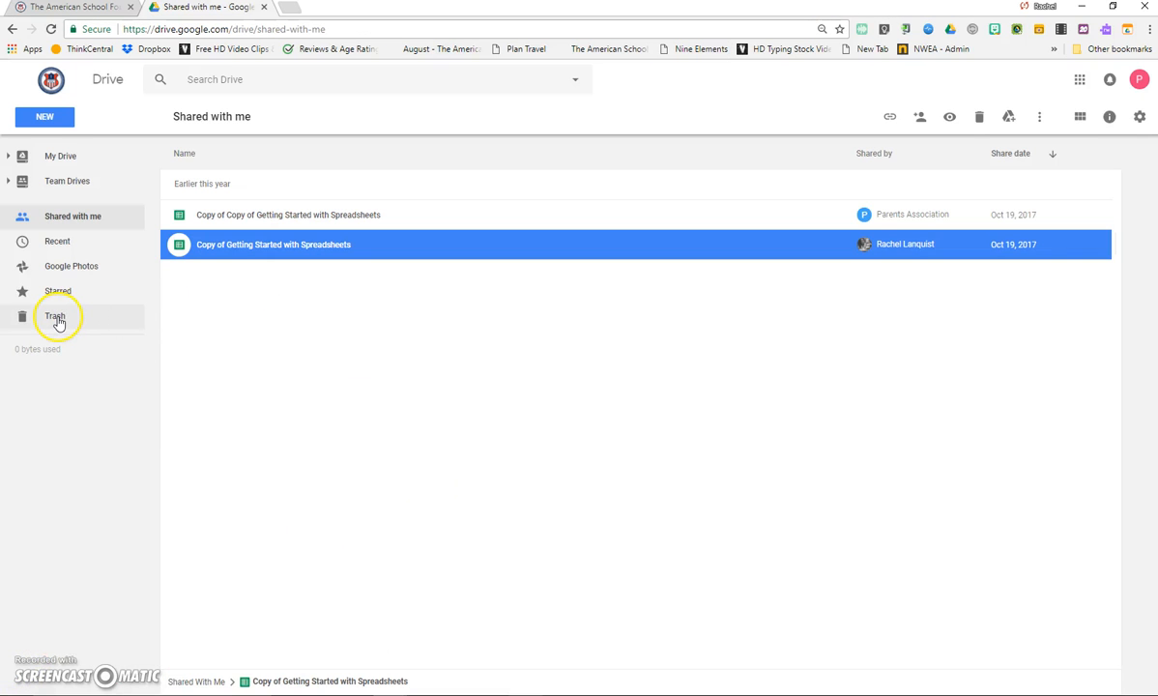
- Check Trash, My Drive and the shared files for the removed document, ending in My Drive
{"action": "left_click", "coordinate": [56, 317]}
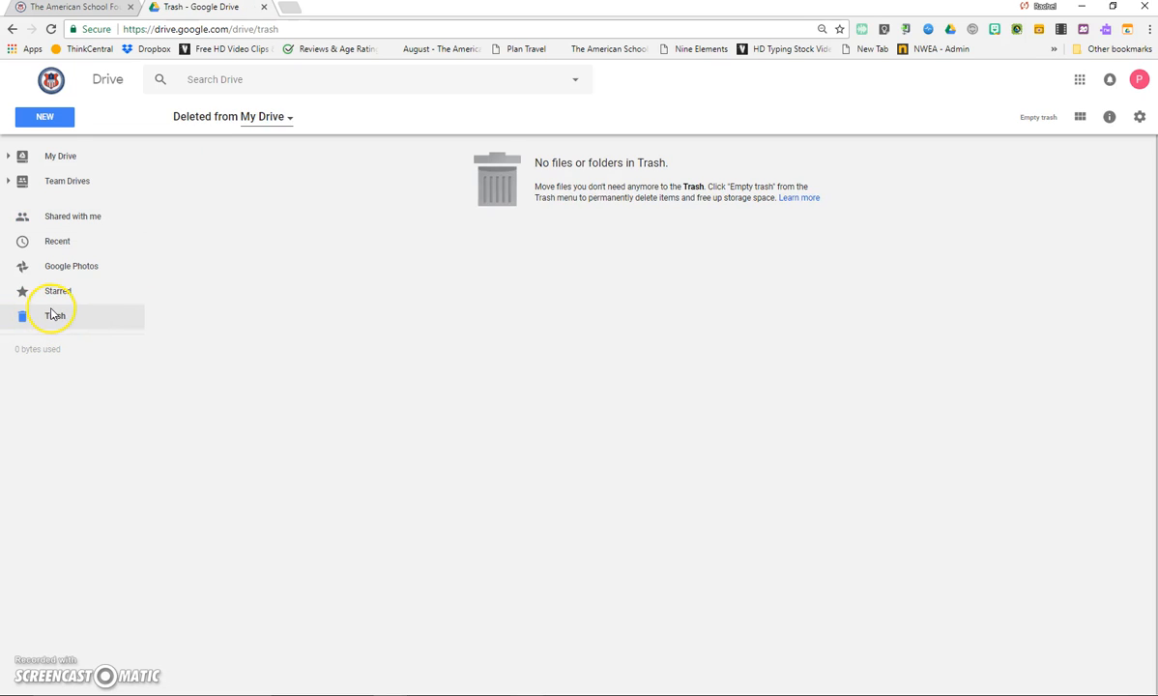
{"action": "left_click", "coordinate": [79, 161]}
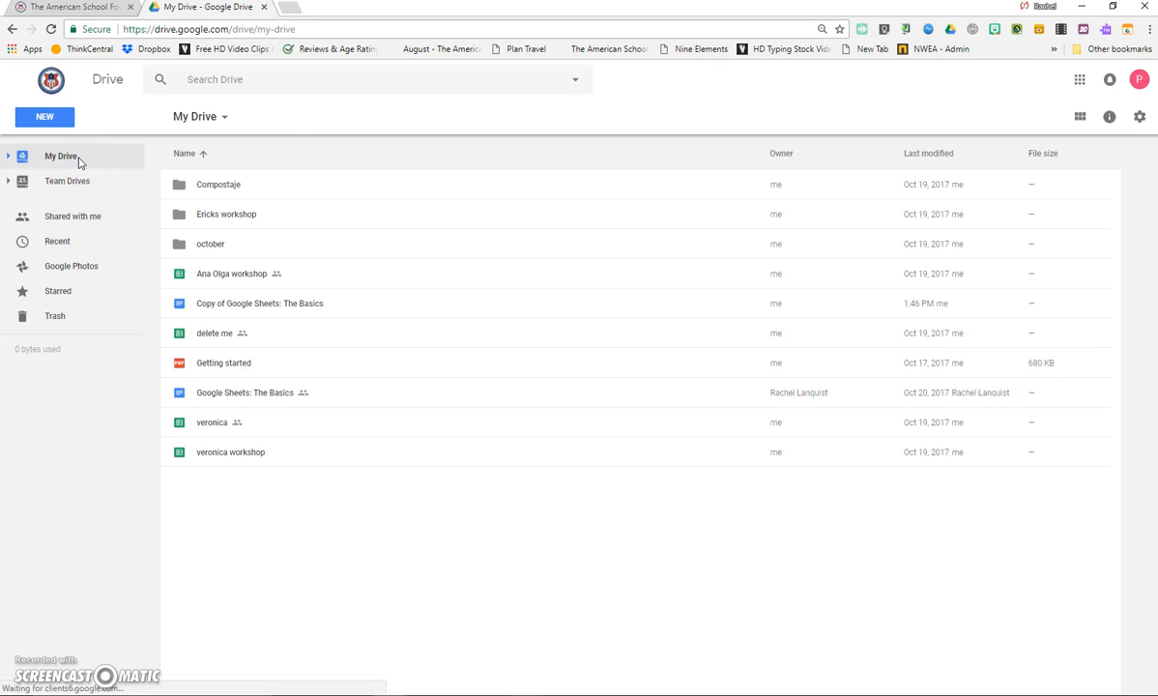
{"action": "left_click", "coordinate": [75, 213]}
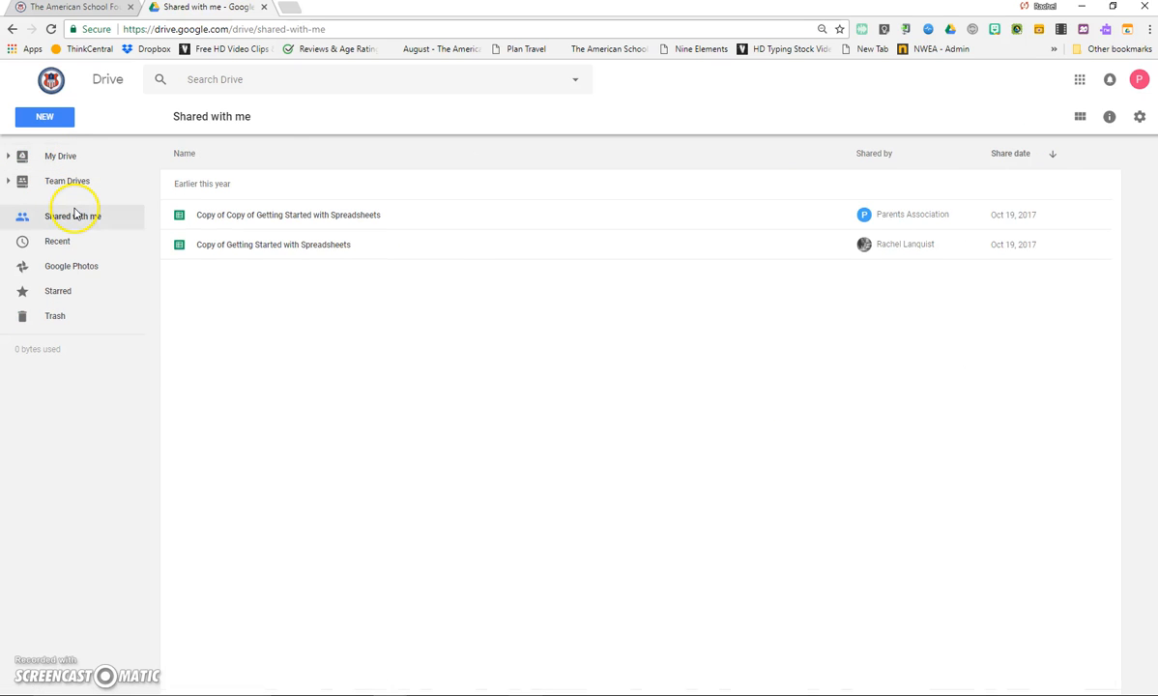
{"action": "left_click", "coordinate": [48, 156]}
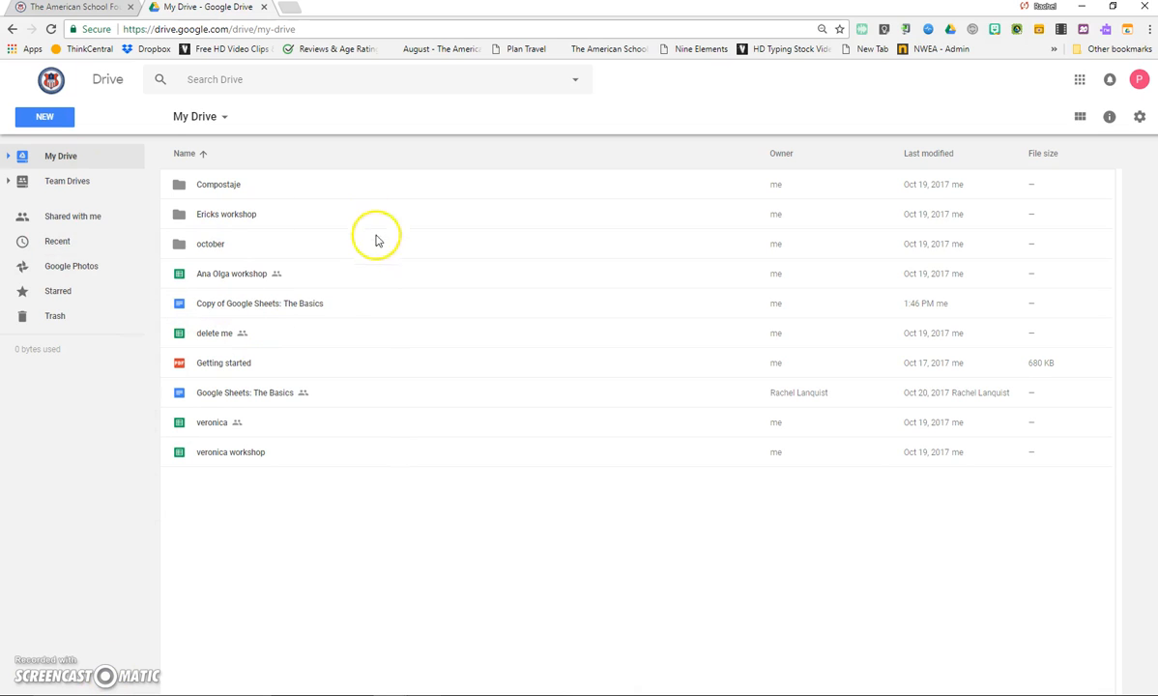
- Create a new folder named "Workshops" in My Drive
{"action": "left_click", "coordinate": [58, 123]}
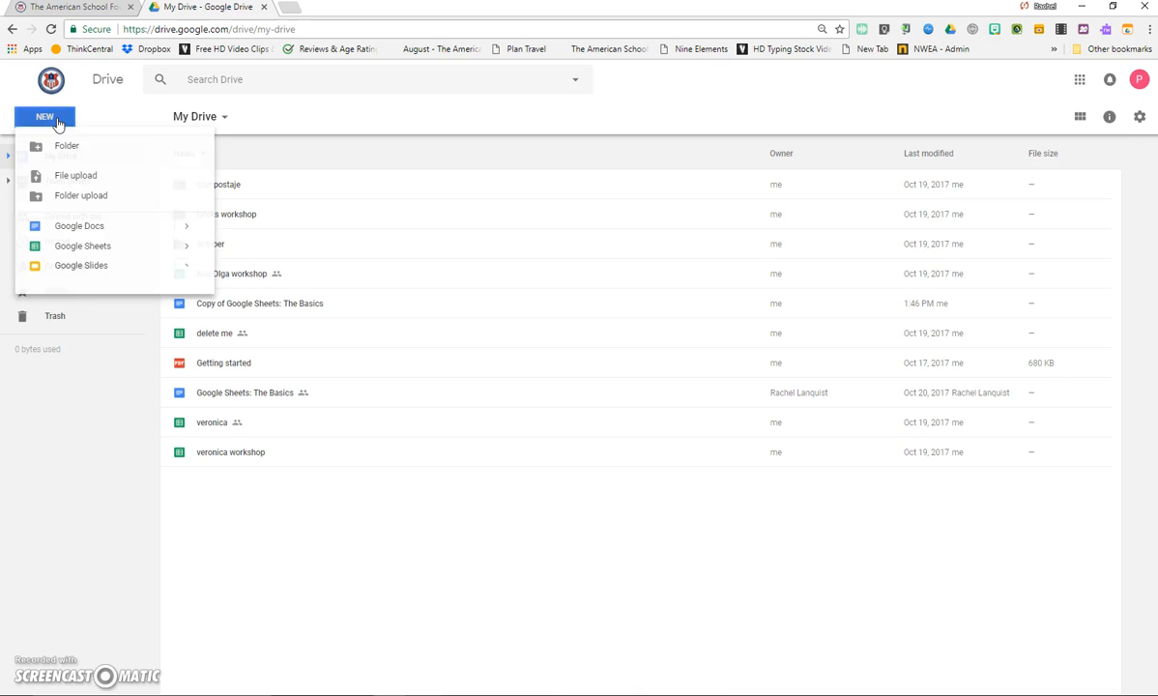
{"action": "left_click", "coordinate": [39, 149]}
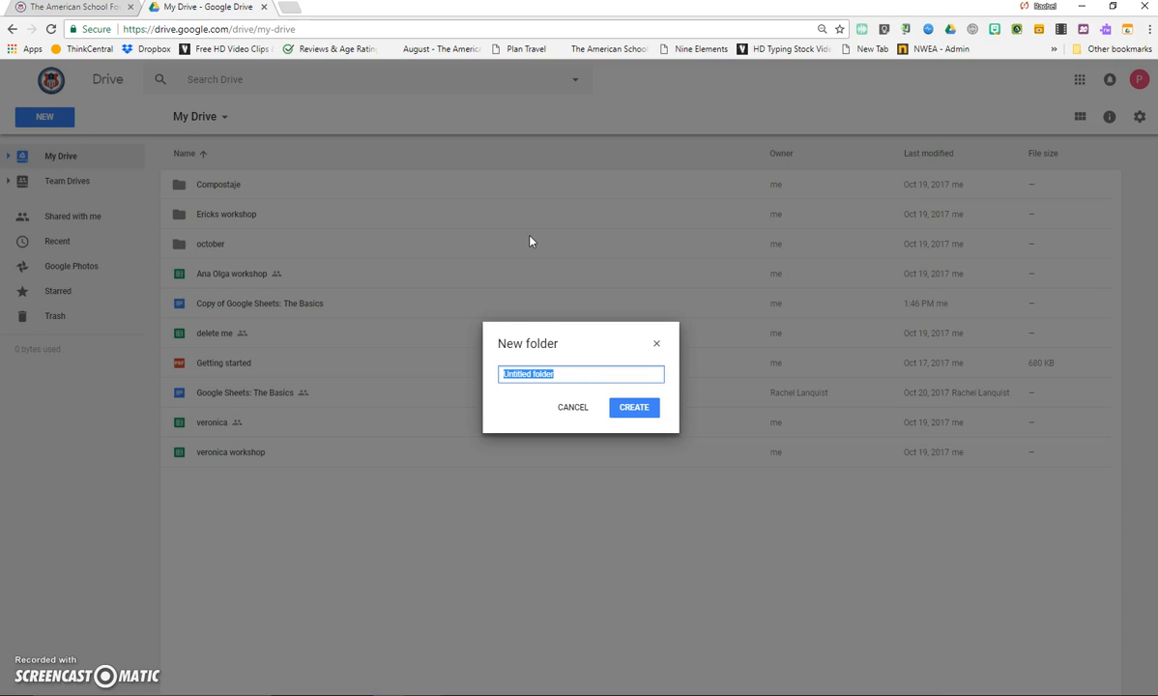
{"action": "type", "text": "November"}
{"action": "key", "text": "ctrl+a"}
{"action": "key", "text": "BackSpace"}
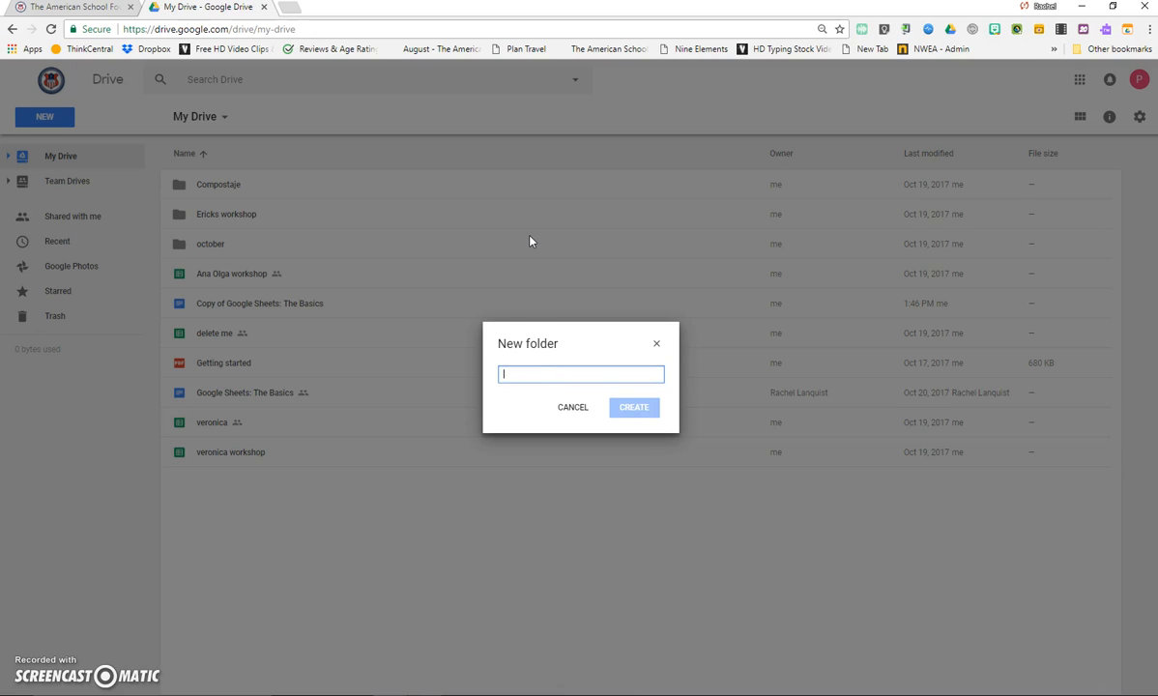
{"action": "type", "text": "Workshops"}
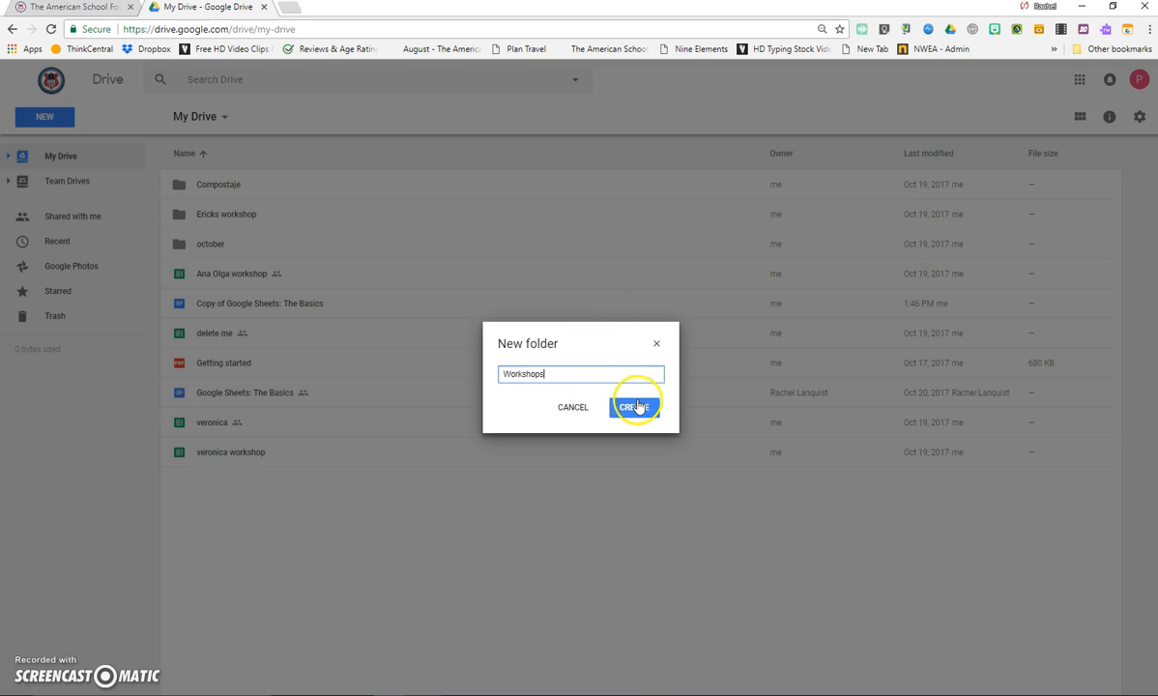
{"action": "left_click", "coordinate": [635, 405]}
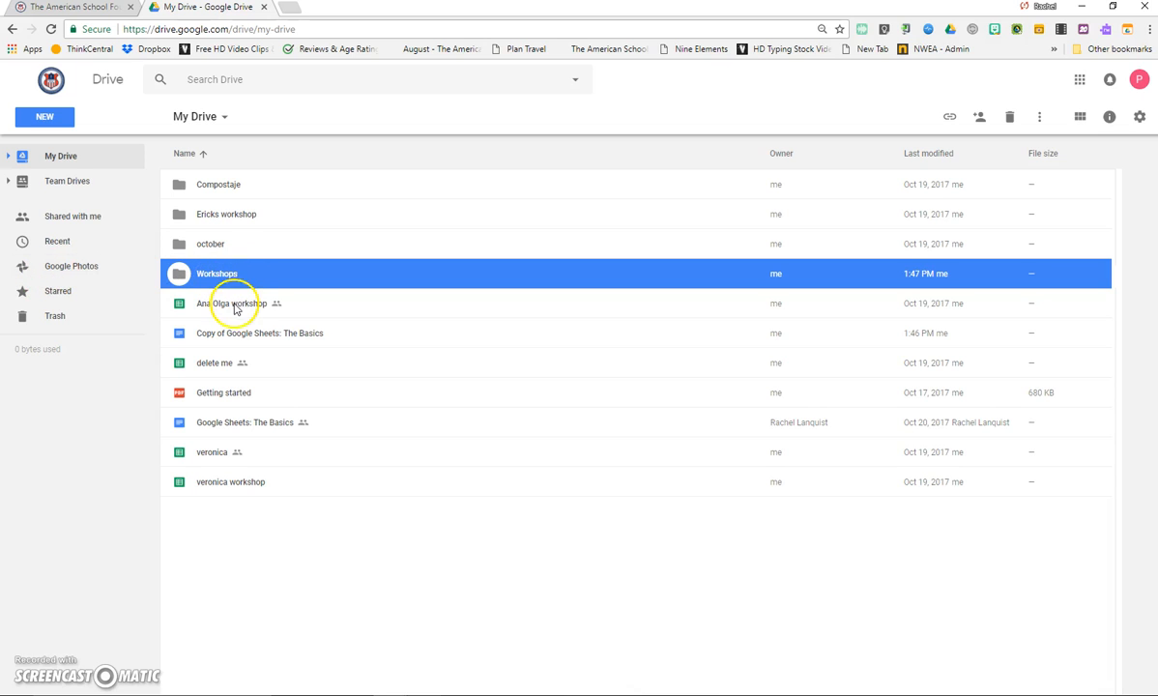
- Move the spreadsheet "delete me" and the two spreadsheets with "workshop" in their names into the Workshops folder, and open that folder
{"action": "mouse_move", "coordinate": [209, 307]}
{"action": "left_mouse_down"}
{"action": "mouse_move", "coordinate": [228, 291]}
{"action": "mouse_move", "coordinate": [221, 278]}
{"action": "mouse_move", "coordinate": [203, 307]}
{"action": "left_mouse_up"}
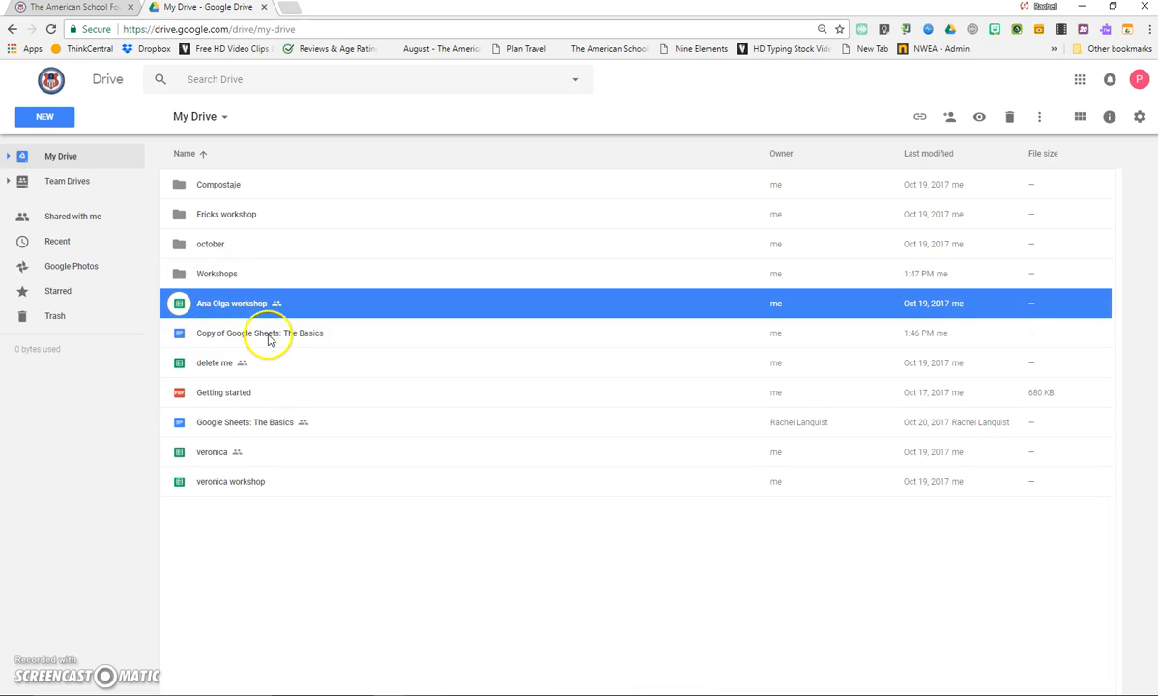
{"action": "left_click", "coordinate": [206, 364]}
{"action": "left_click_drag", "start_coordinate": [206, 364], "coordinate": [212, 276]}
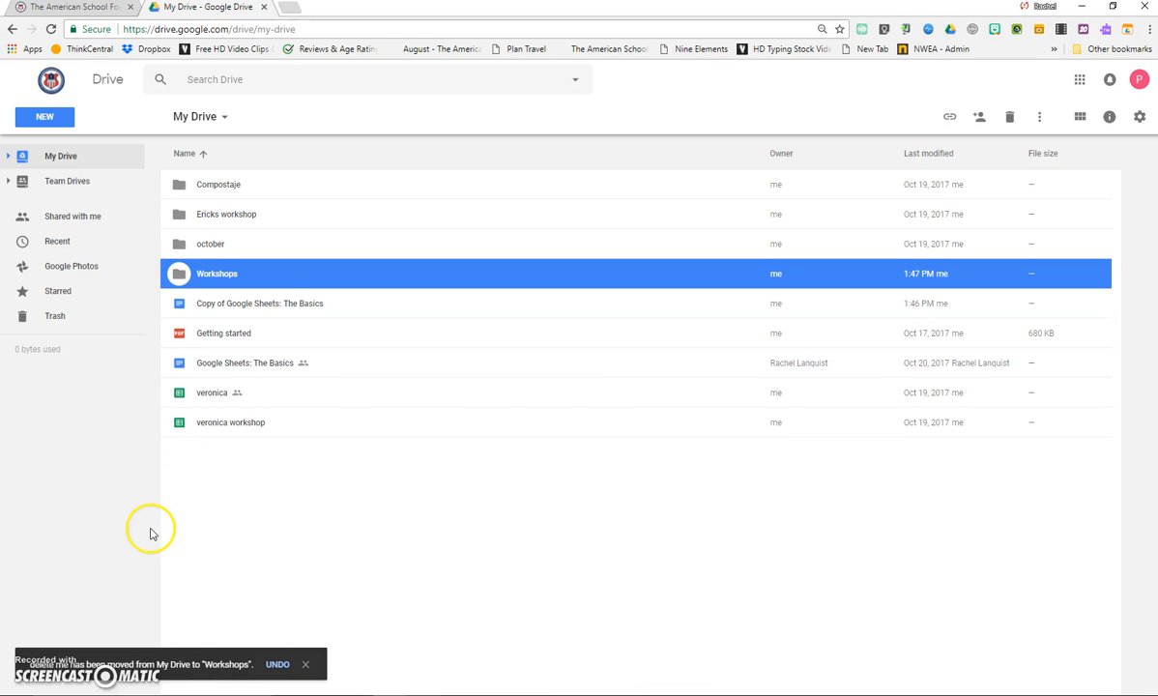
{"action": "left_click_drag", "start_coordinate": [225, 425], "coordinate": [233, 268]}
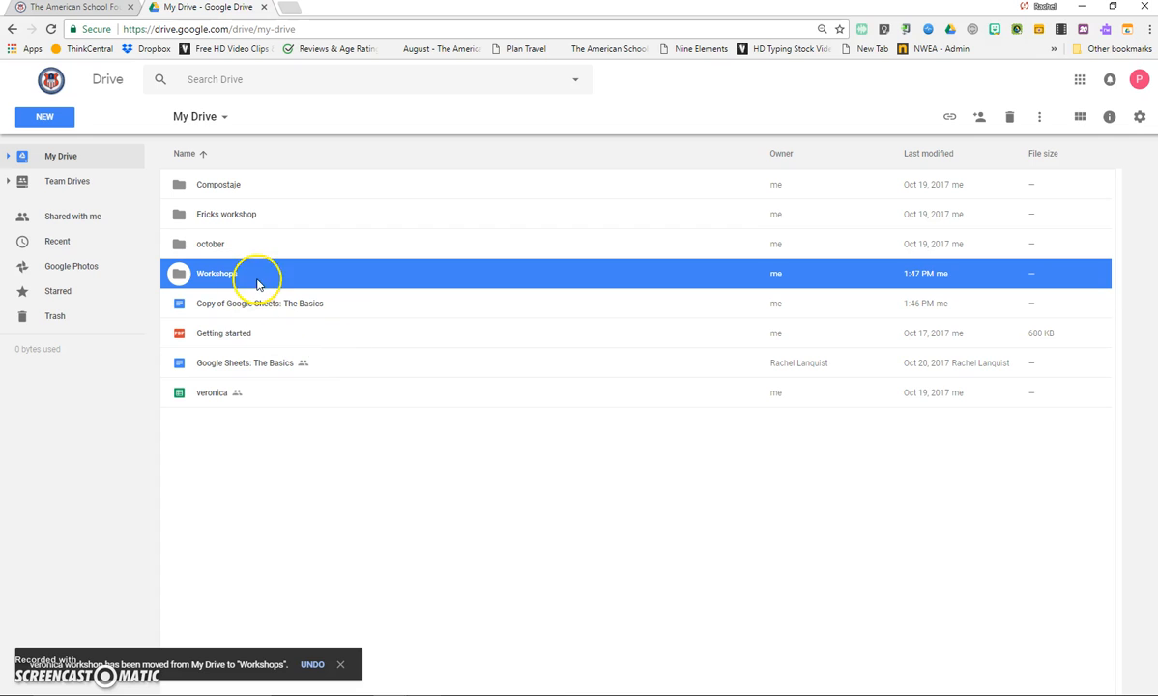
{"action": "double_click", "coordinate": [257, 280]}
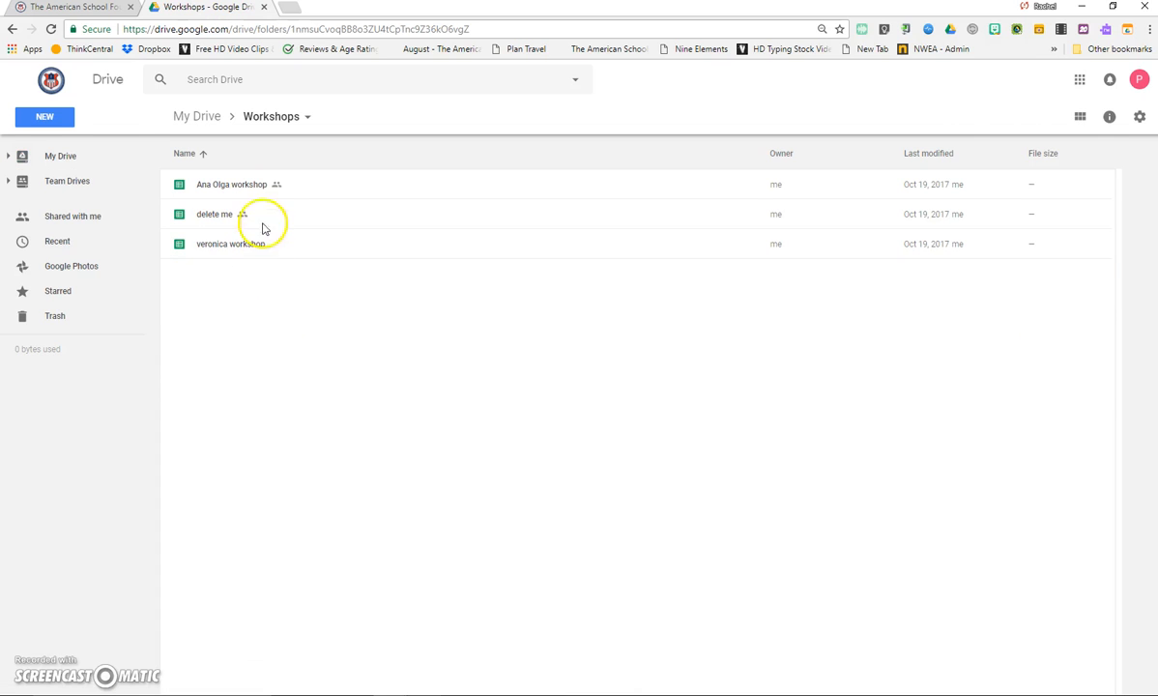
- Move all three spreadsheets from the Workshops folder back to My Drive, and return to My Drive
{"action": "left_click_drag", "start_coordinate": [253, 185], "coordinate": [42, 165]}
{"action": "left_click_drag", "start_coordinate": [269, 193], "coordinate": [55, 162]}
{"action": "left_click", "coordinate": [55, 159]}
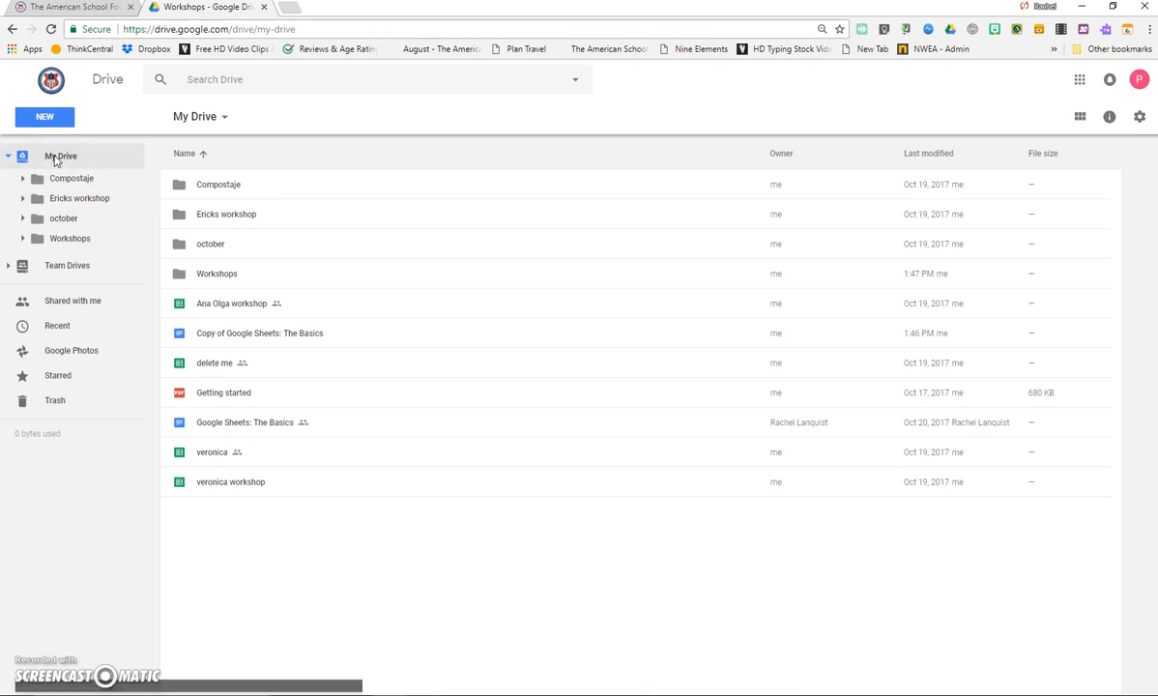
- View the computer's files available for upload to Drive, and leave the file picker without uploading anything
{"action": "left_click", "coordinate": [62, 117]}
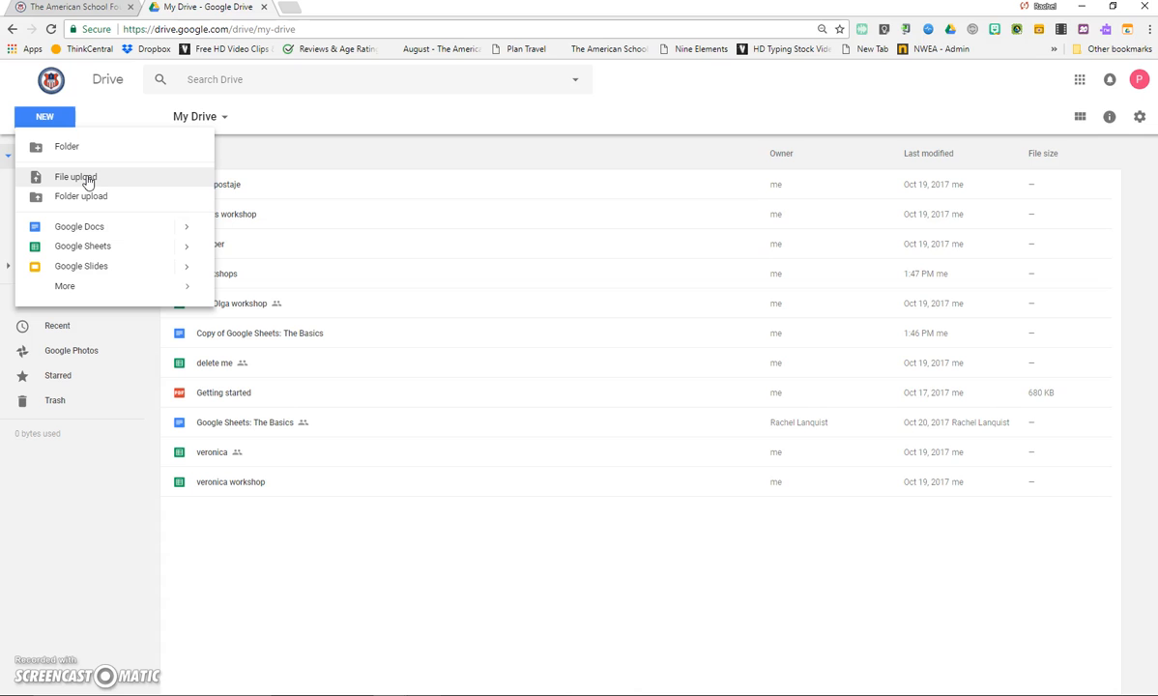
{"action": "left_click", "coordinate": [86, 179]}
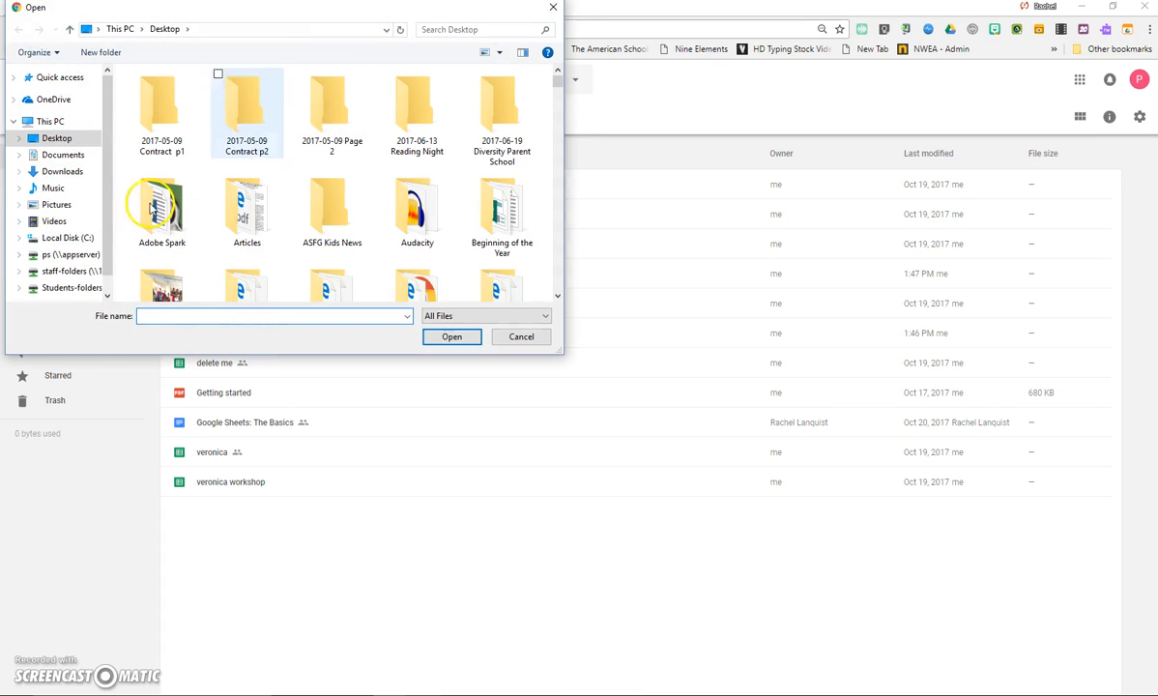
{"action": "left_click", "coordinate": [535, 342]}
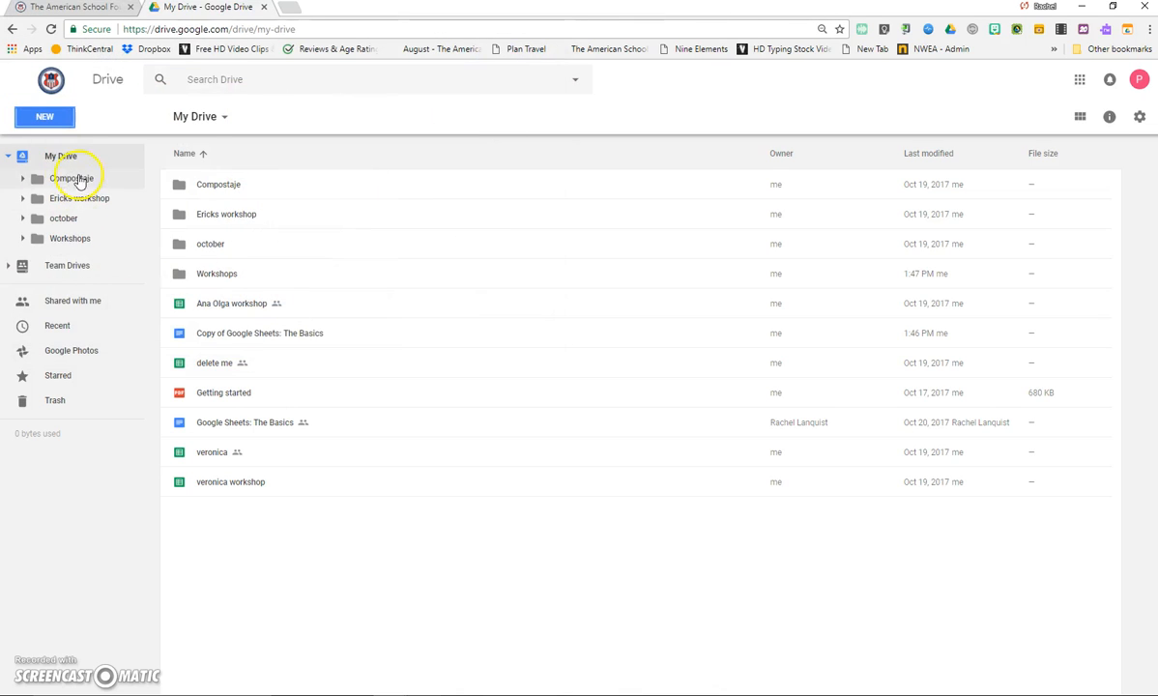
- Look through the types of new files that can be created, including Google Docs, Sheets and Slides, without creating one
{"action": "left_click", "coordinate": [61, 131]}
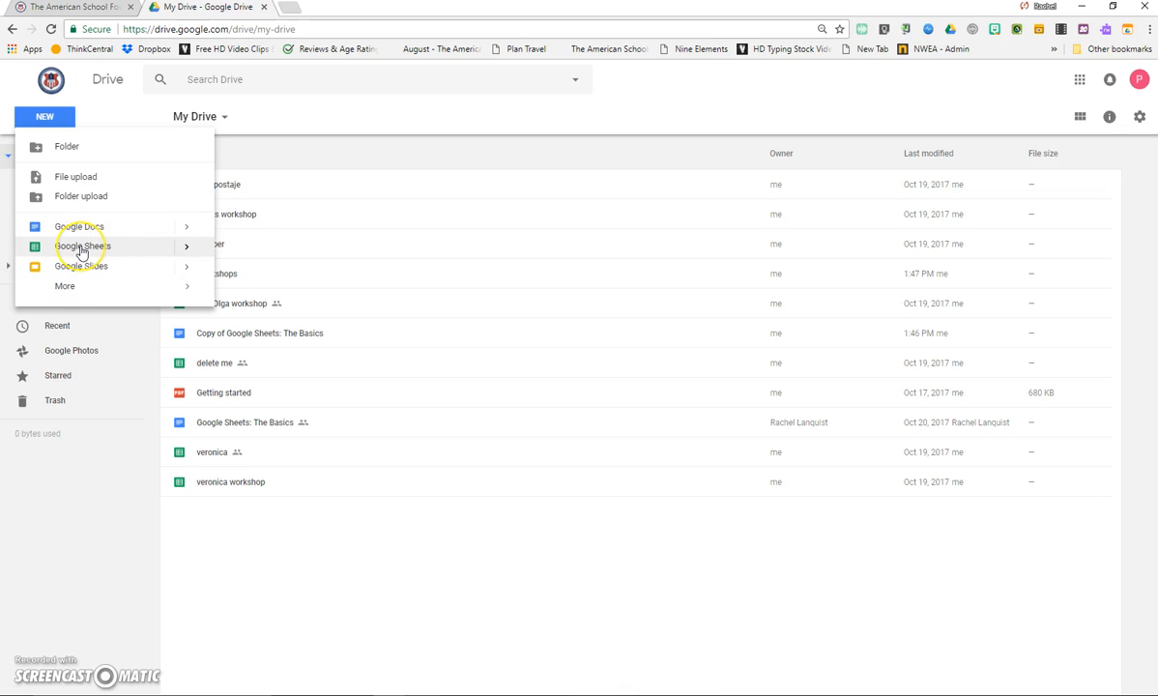
{"action": "left_click", "coordinate": [112, 269]}
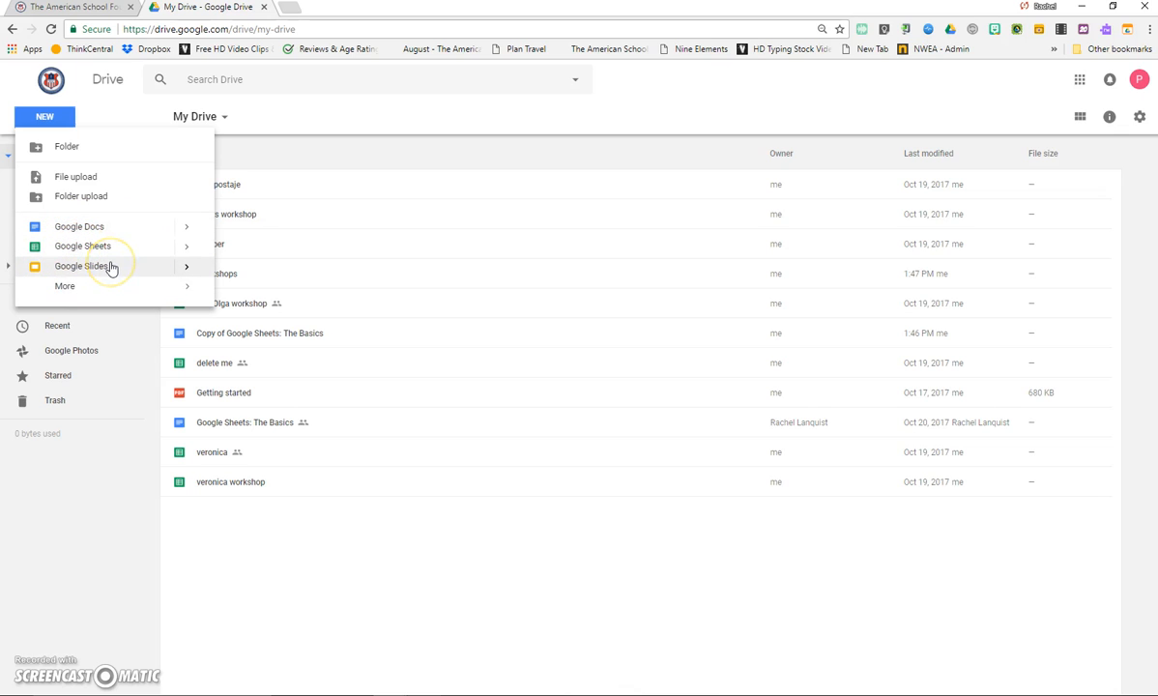
{"action": "mouse_move", "coordinate": [58, 290]}
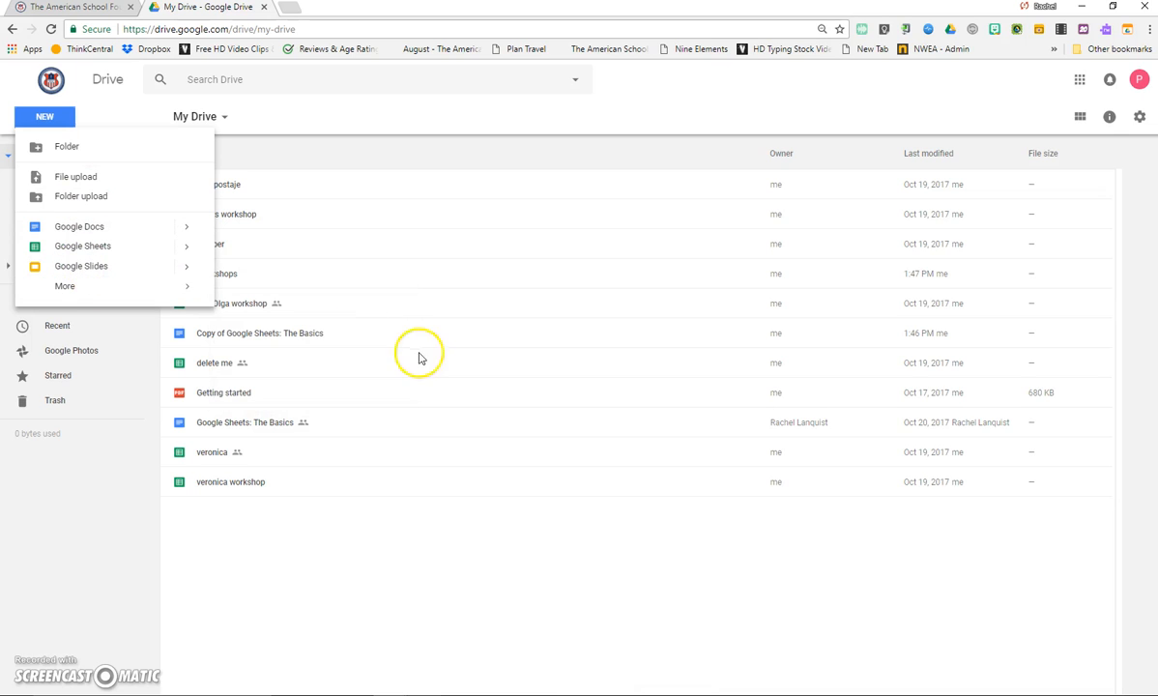
{"action": "left_click", "coordinate": [307, 530]}
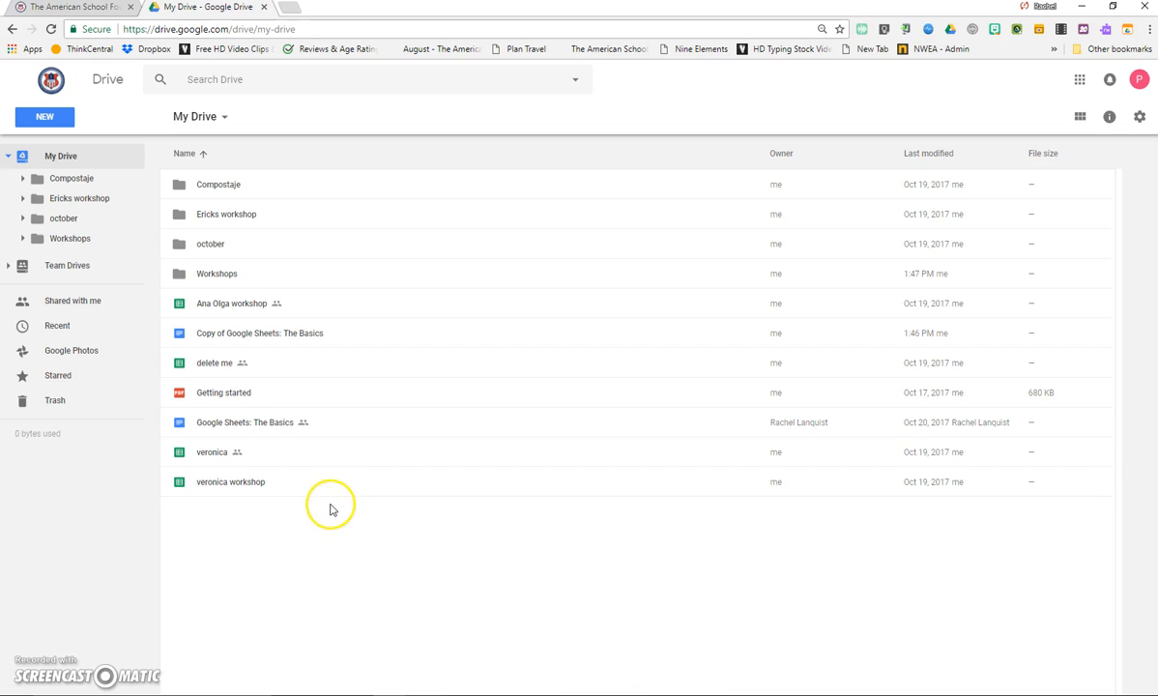